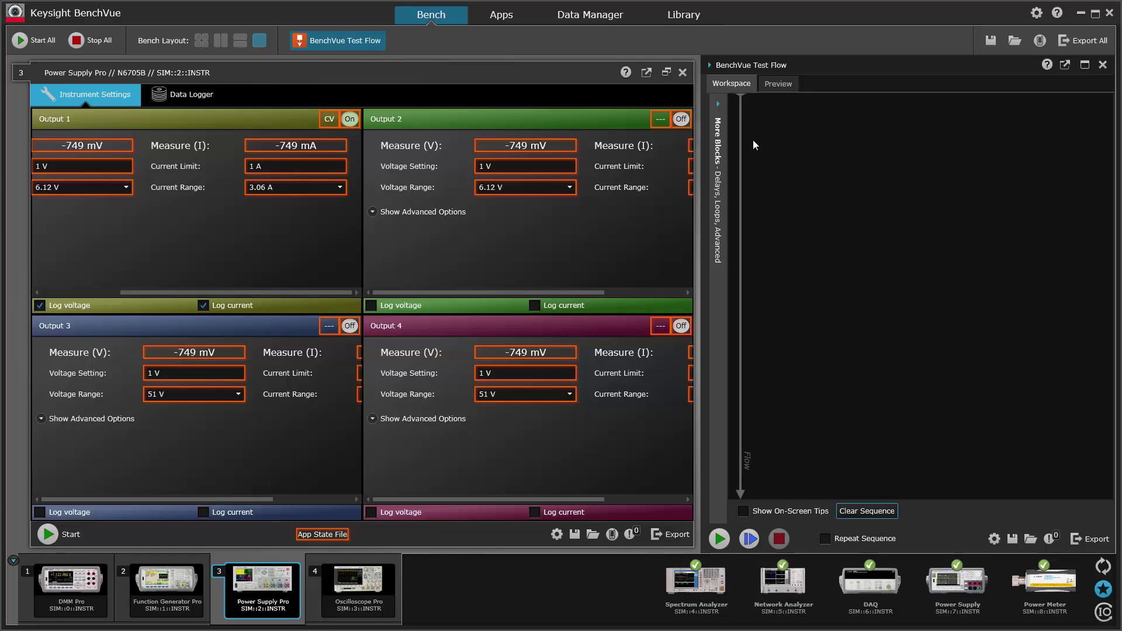
Step: Reveal More Blocks and expand the Basic Blocks, Loops and Advanced groups in the Test Flow library
left_click(718, 106)
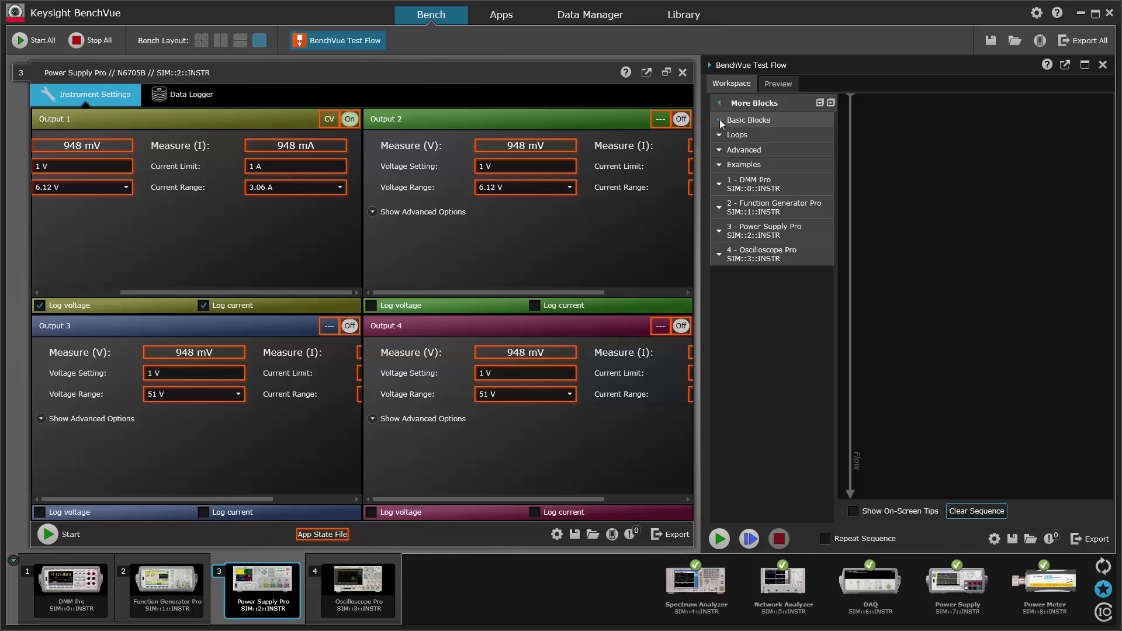
left_click(720, 119)
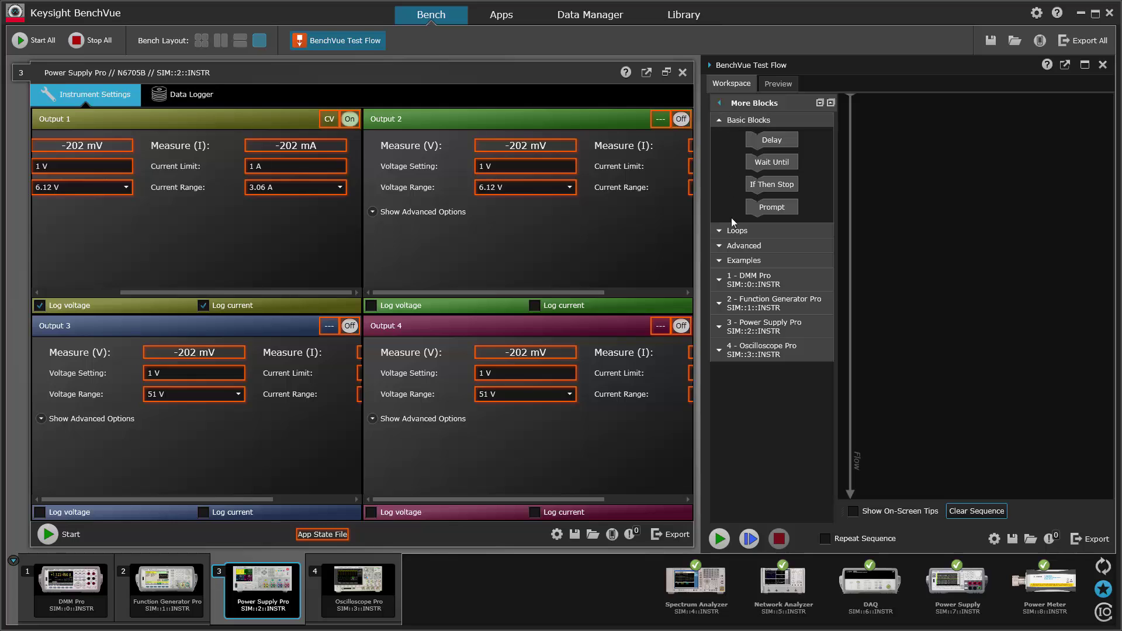
left_click(718, 232)
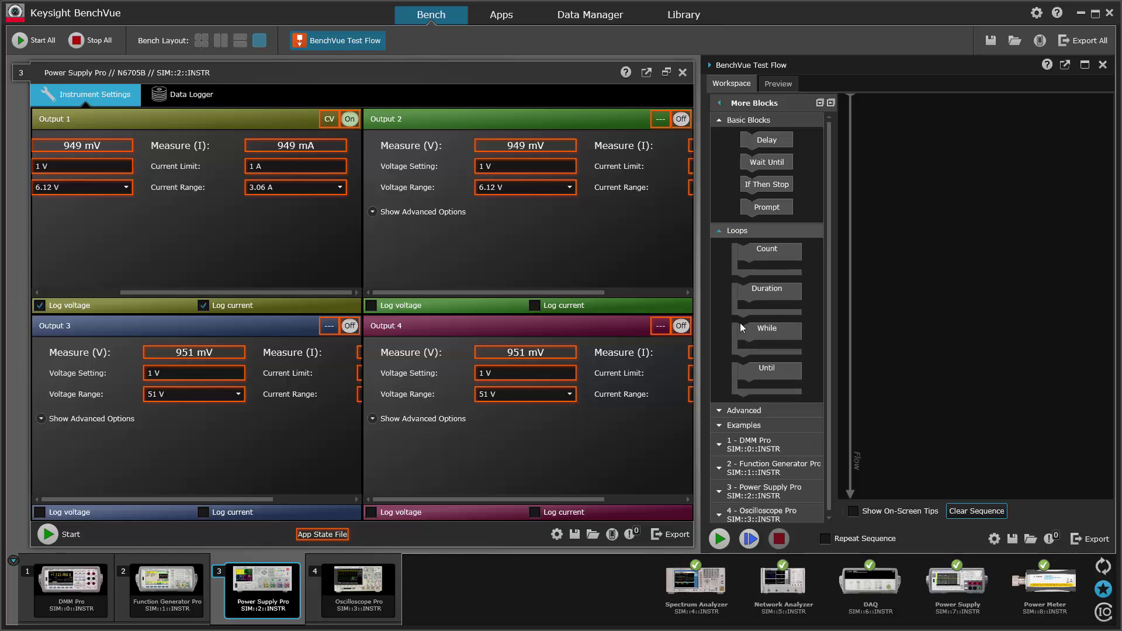
left_click(719, 410)
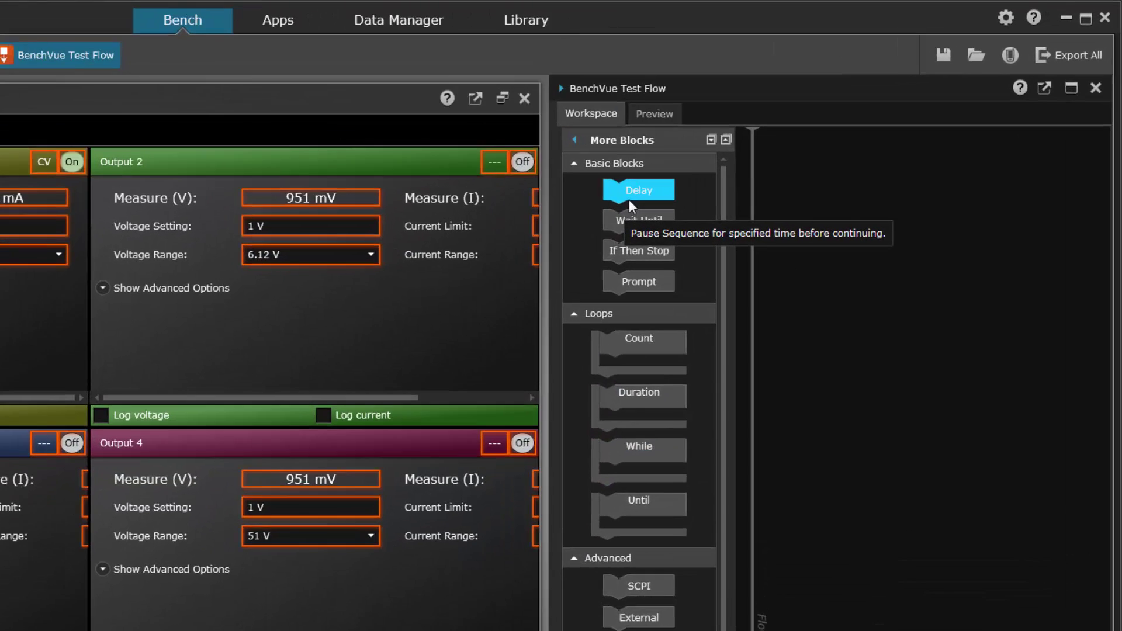
Step: Build a flow of a Set CH1 On step followed by a 5 s Delay block
left_click_drag(640, 188, 810, 158)
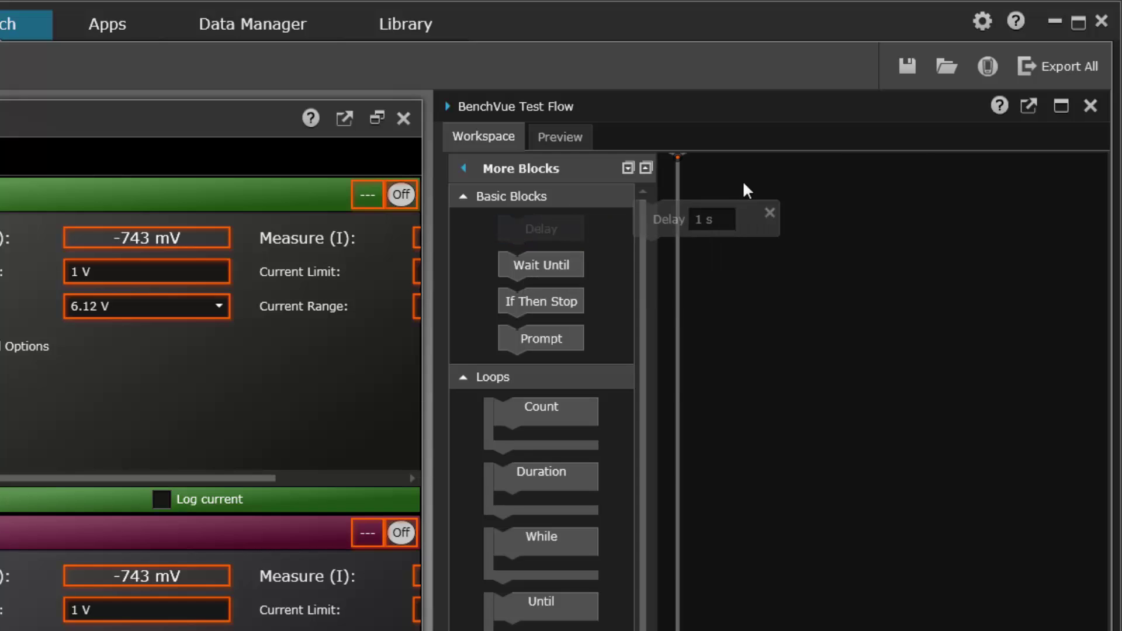
left_click_drag(747, 190, 776, 185)
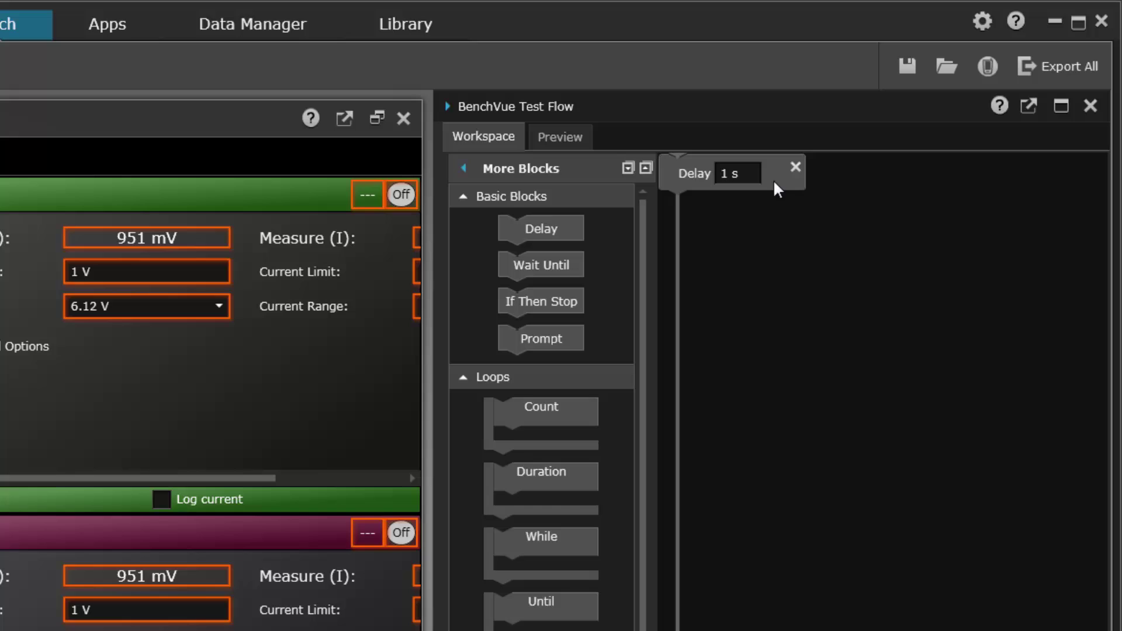
left_click(737, 174)
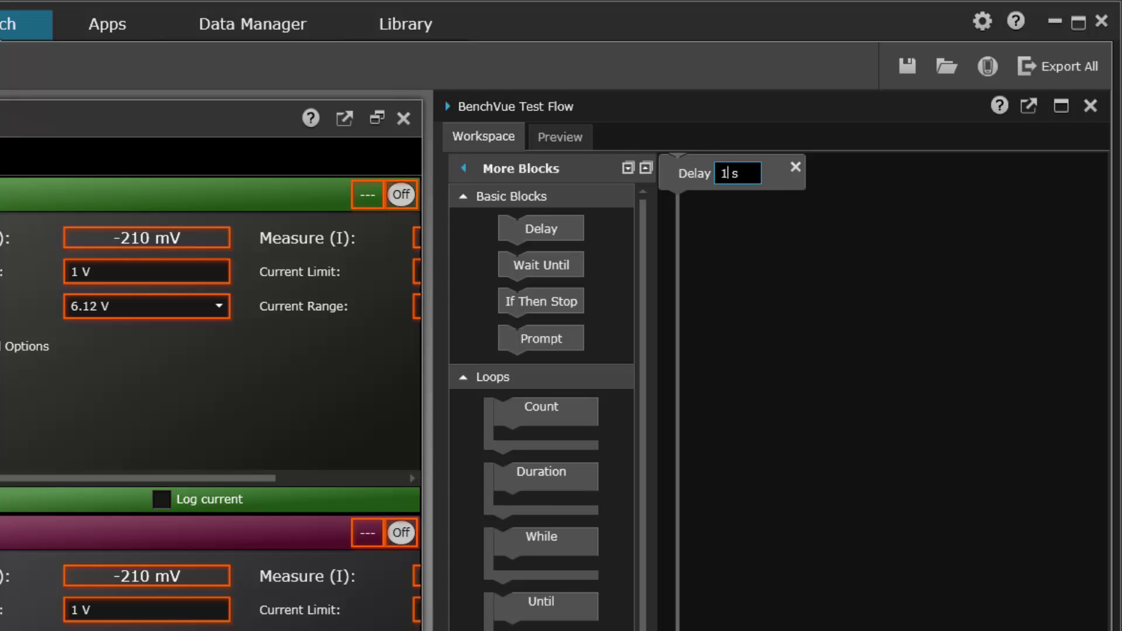
key("BackSpace")
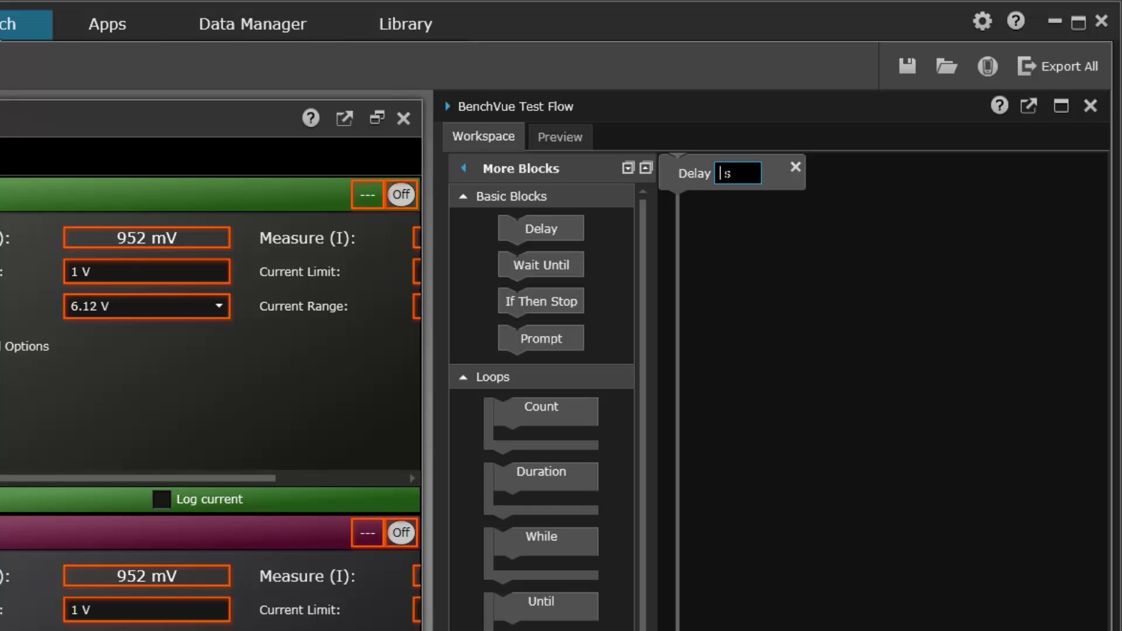
type("5")
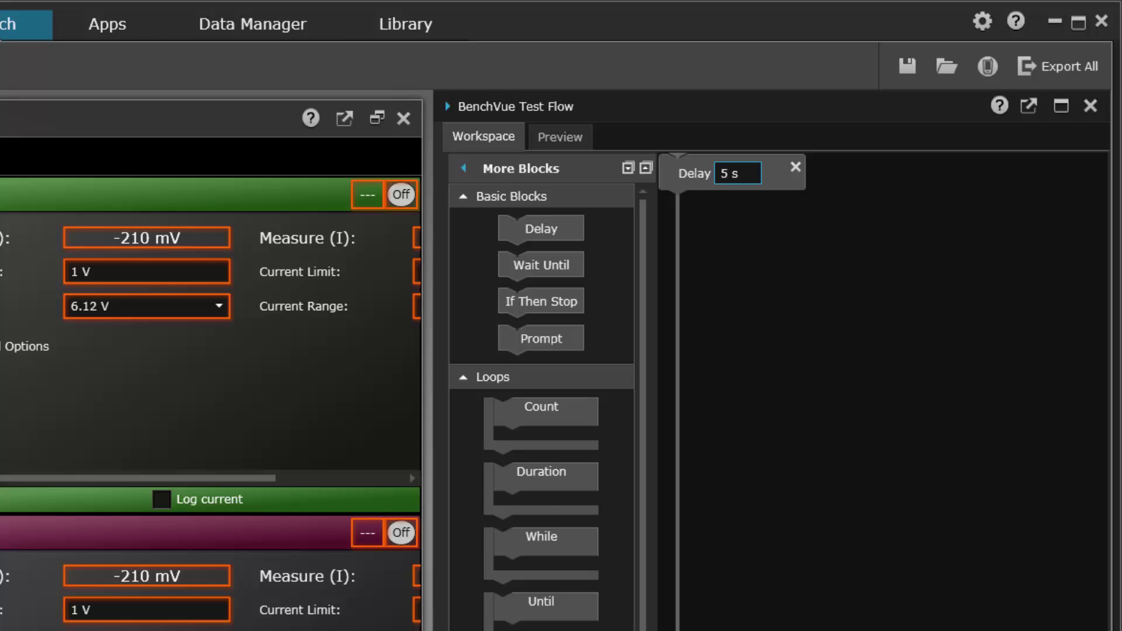
mouse_move(25, 190)
left_mouse_down()
mouse_move(310, 200)
mouse_move(783, 131)
mouse_move(709, 170)
mouse_move(714, 182)
left_mouse_up()
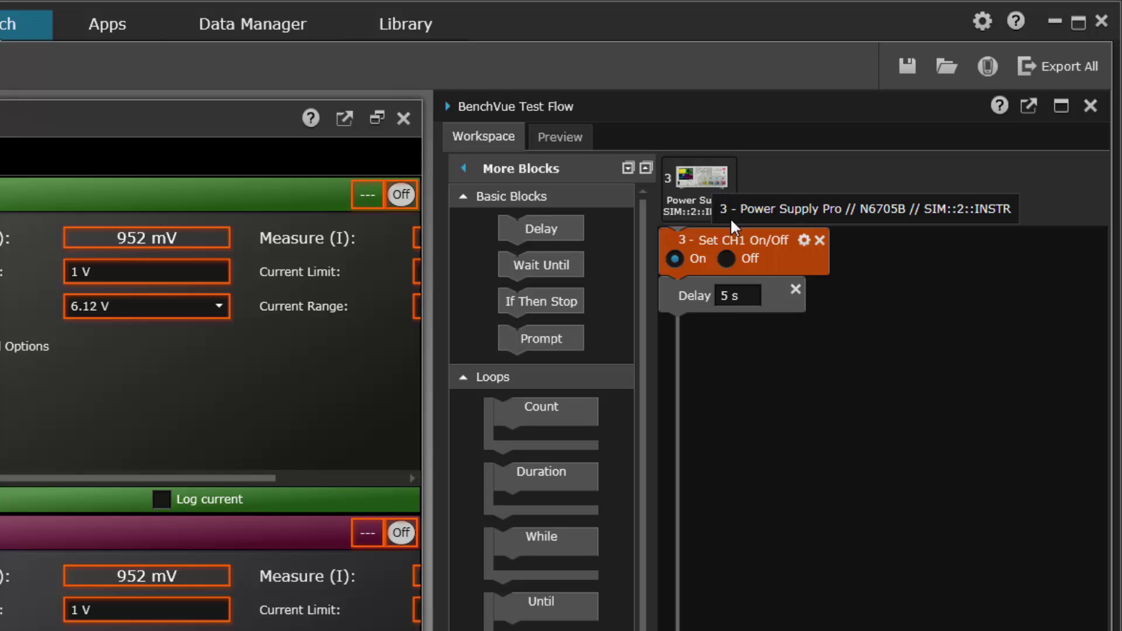
left_click(719, 292)
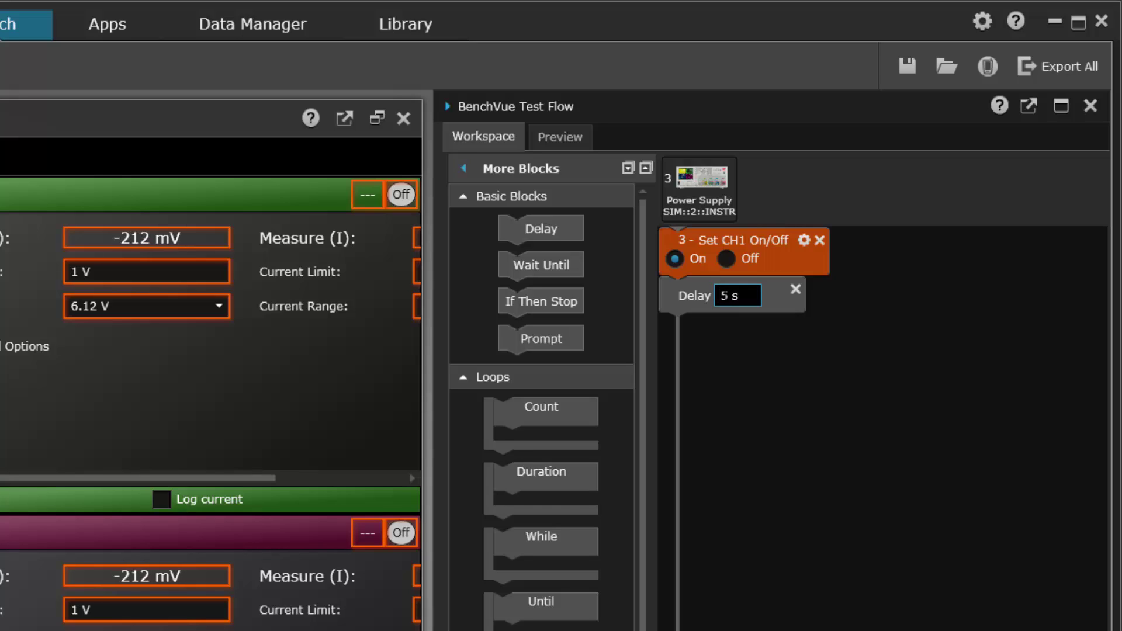
Step: Swap the Delay for Wait Until CH1 Voltage Measurement >= 4.75 V
left_click(795, 289)
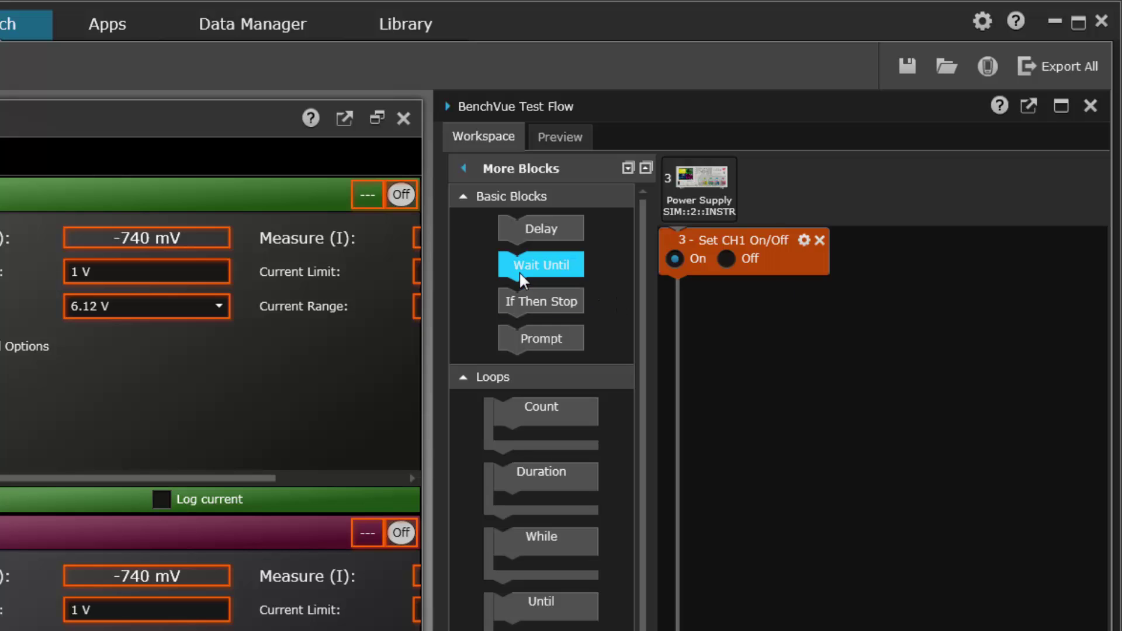
left_click_drag(522, 279, 699, 314)
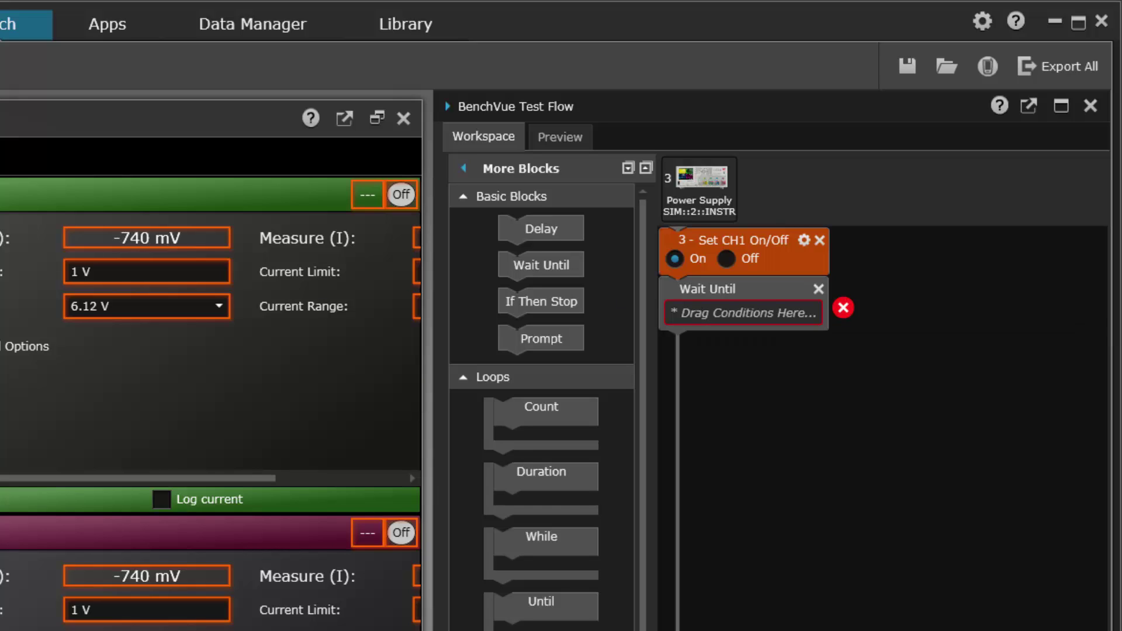
left_click_drag(3, 318, 712, 316)
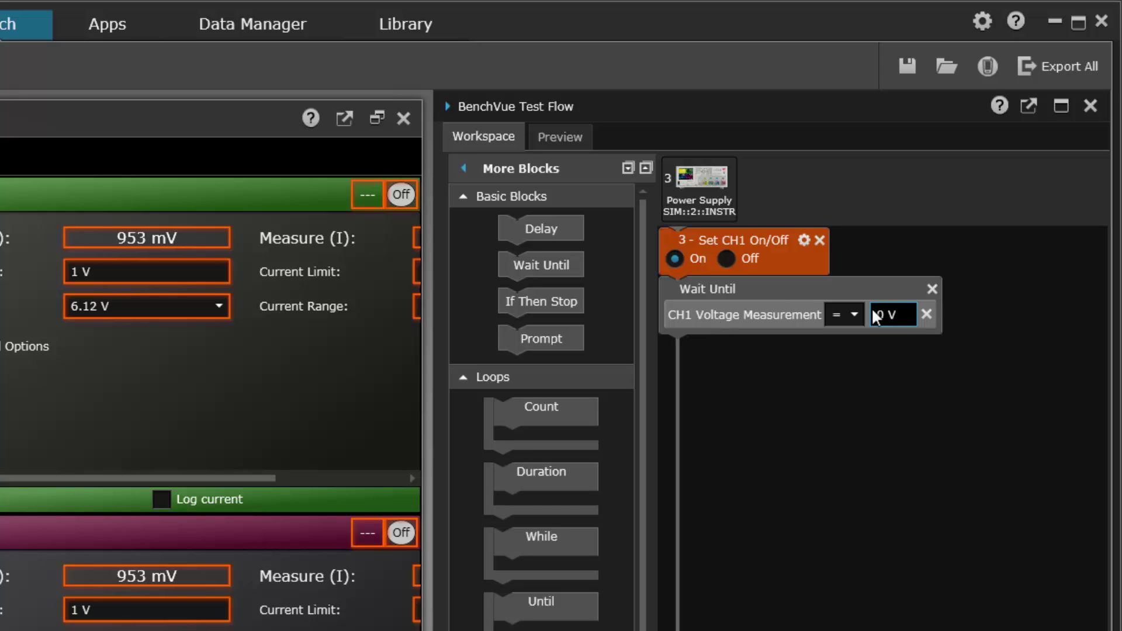
left_click(856, 315)
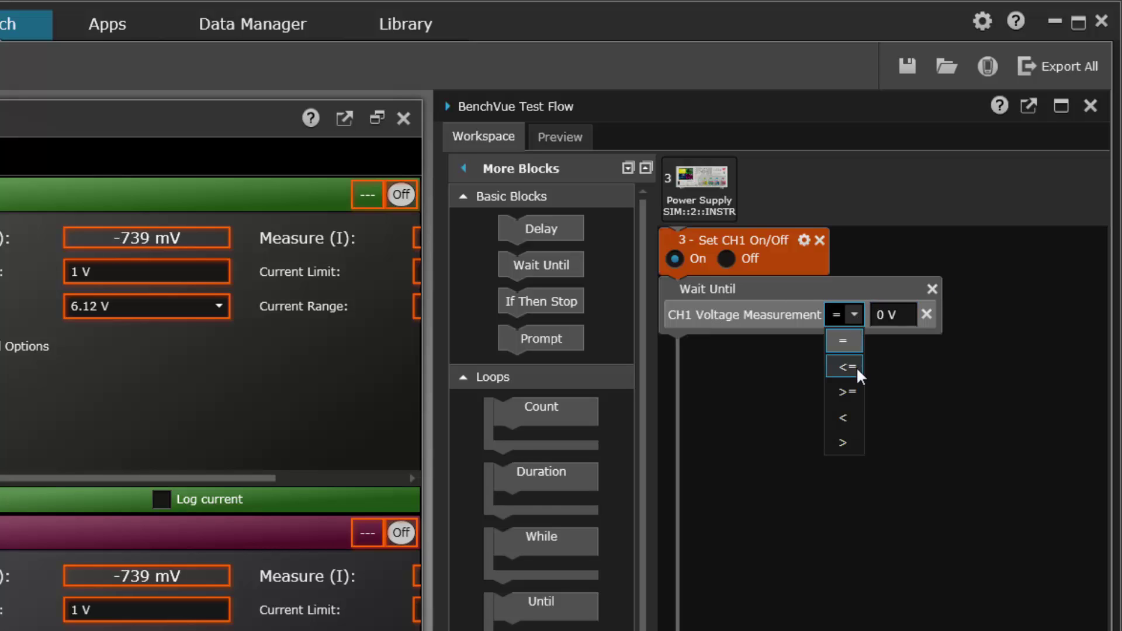
left_click(854, 393)
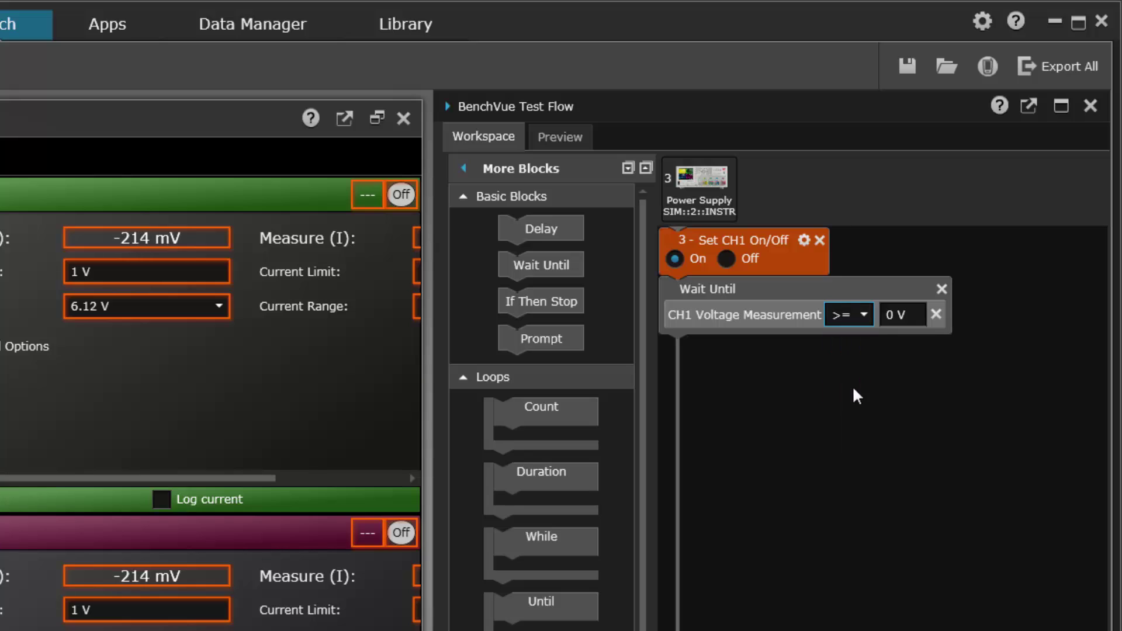
left_click(888, 314)
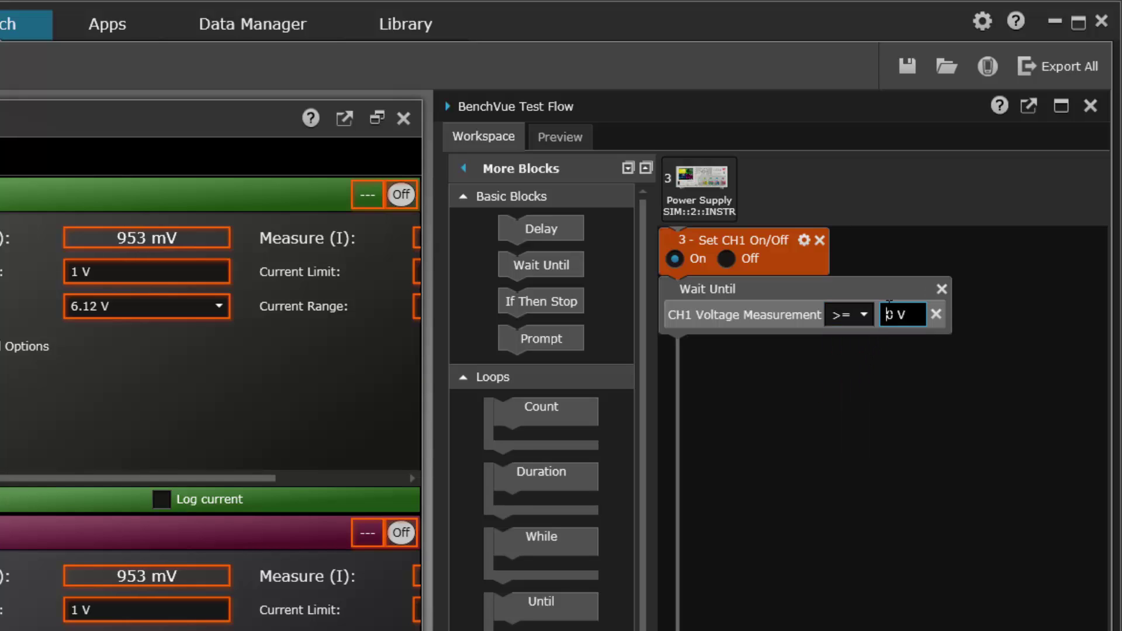
type("4.7")
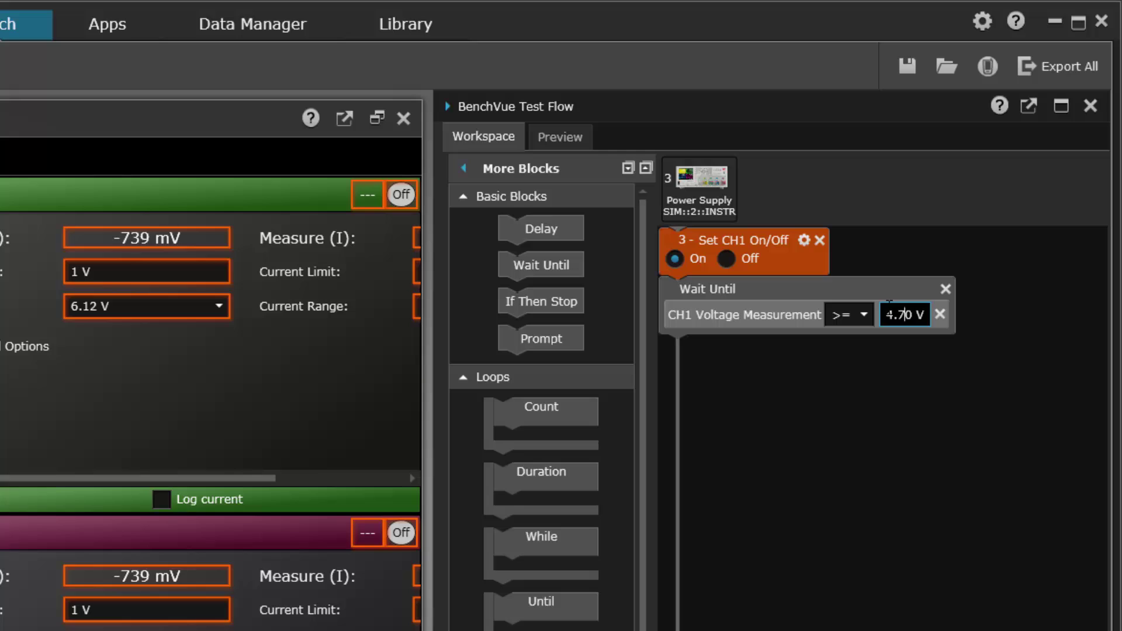
type("5")
key("Delete")
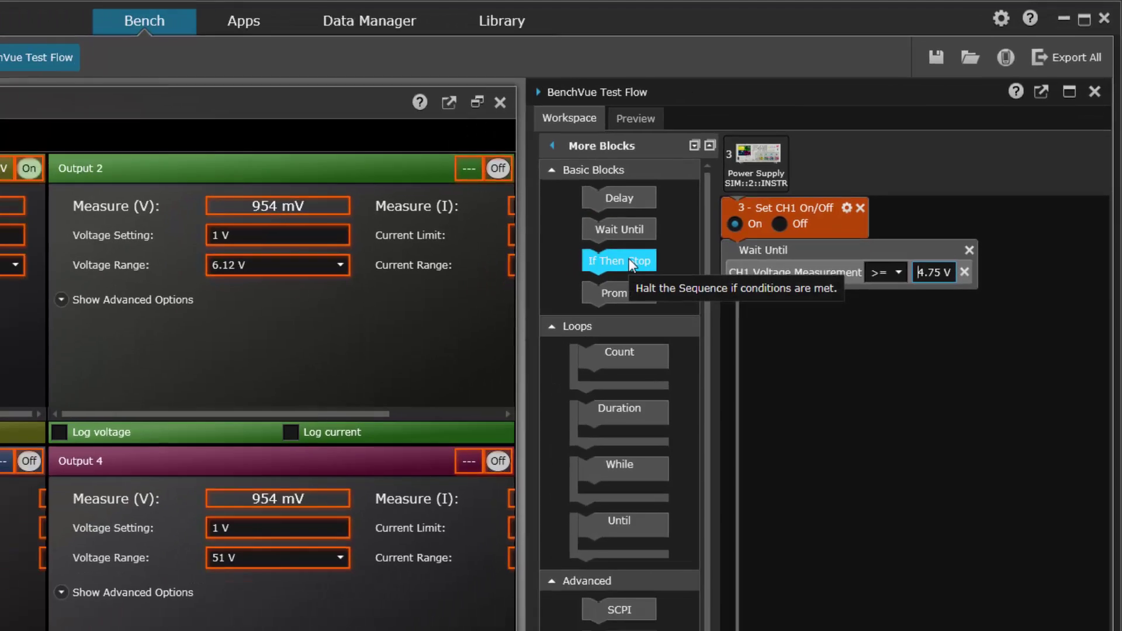
Step: Add an If Then Stop step below the wait and set Output 1's current limit to 3 A
left_click_drag(630, 261, 907, 255)
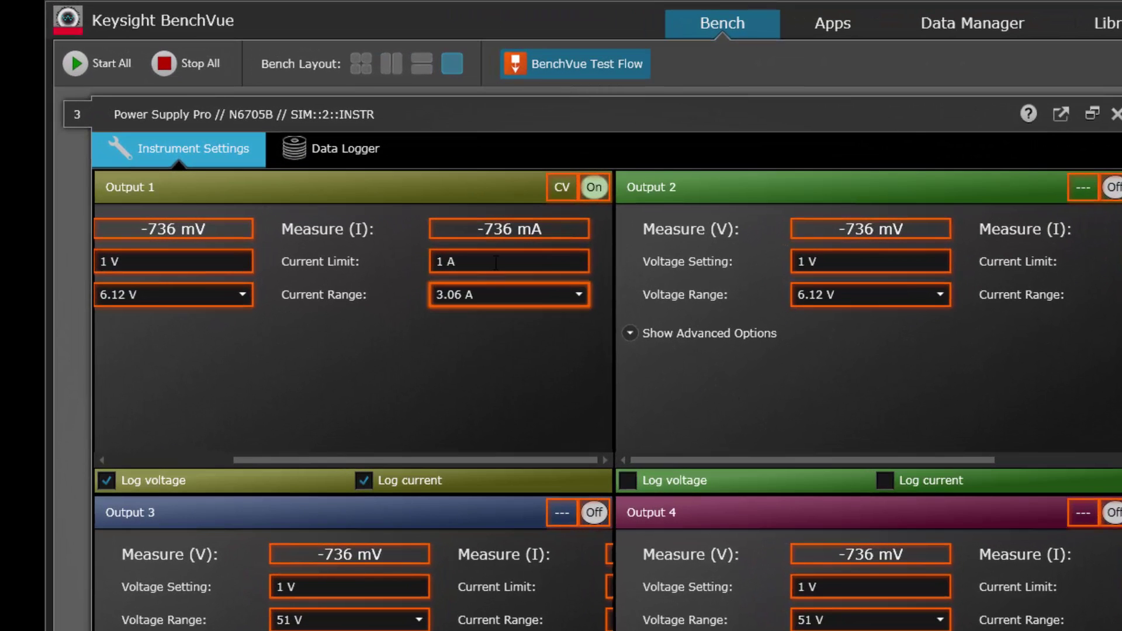
left_click(496, 262)
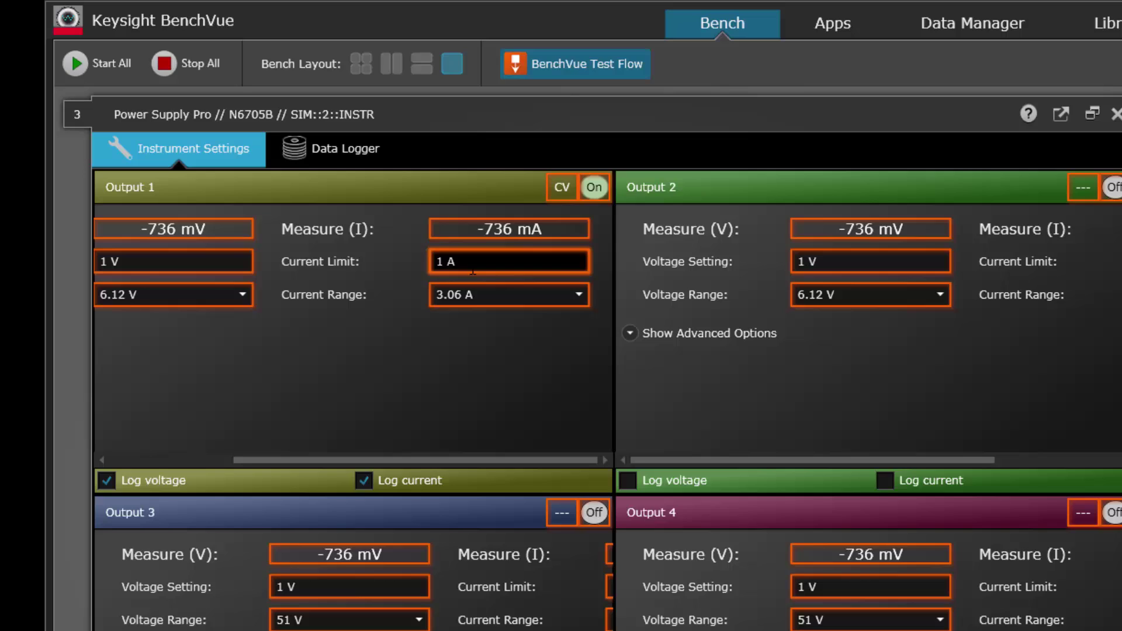
left_click(440, 261)
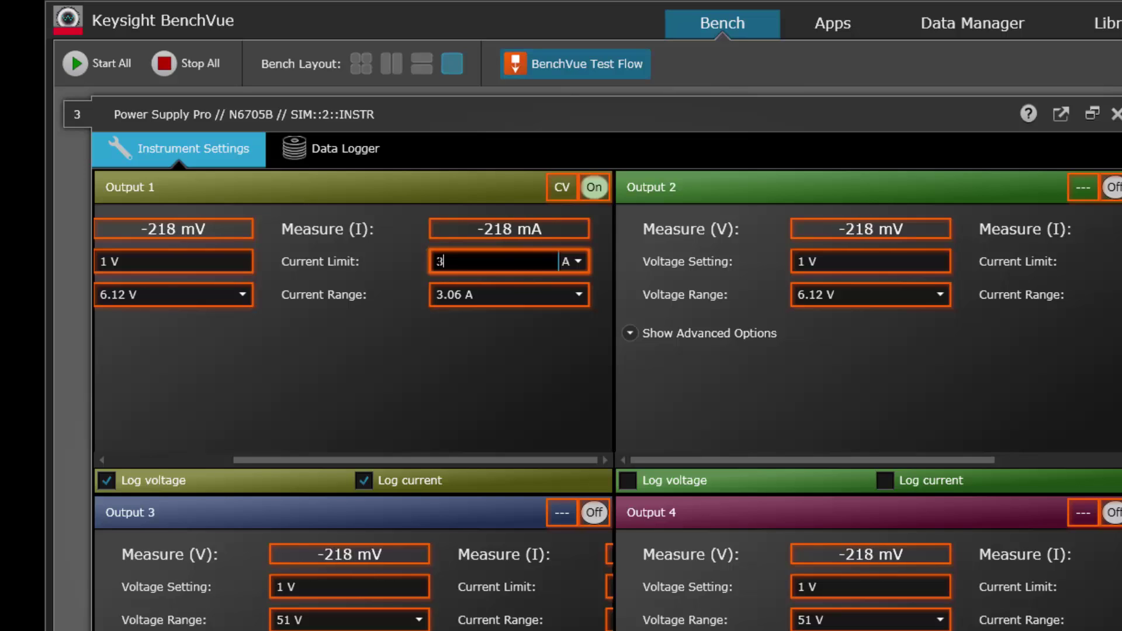
key("Return")
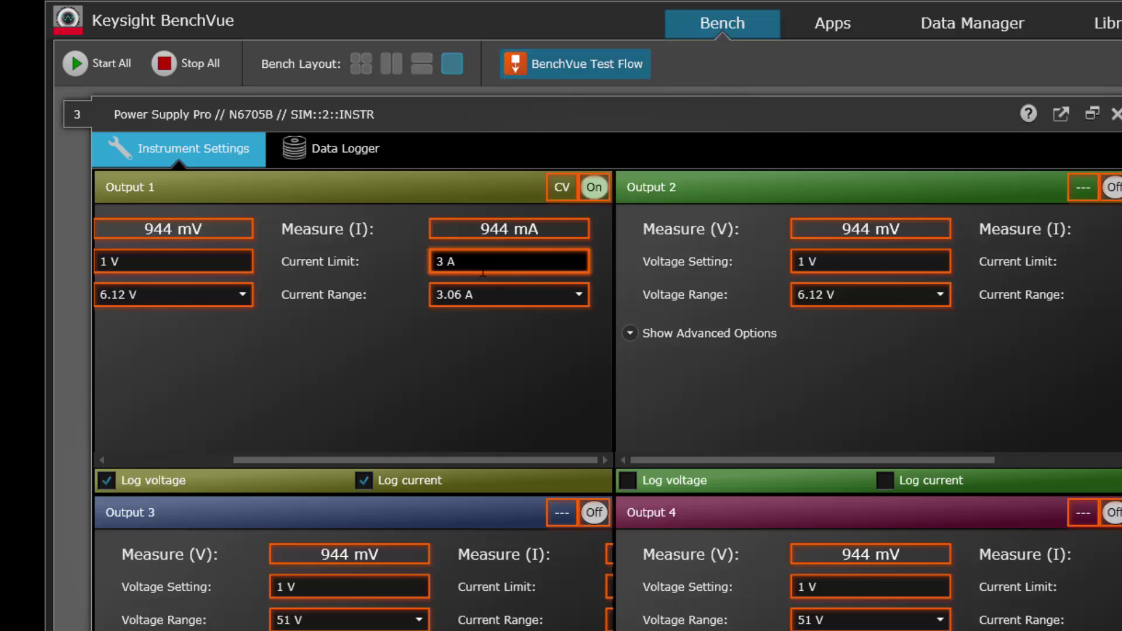
left_click(654, 277)
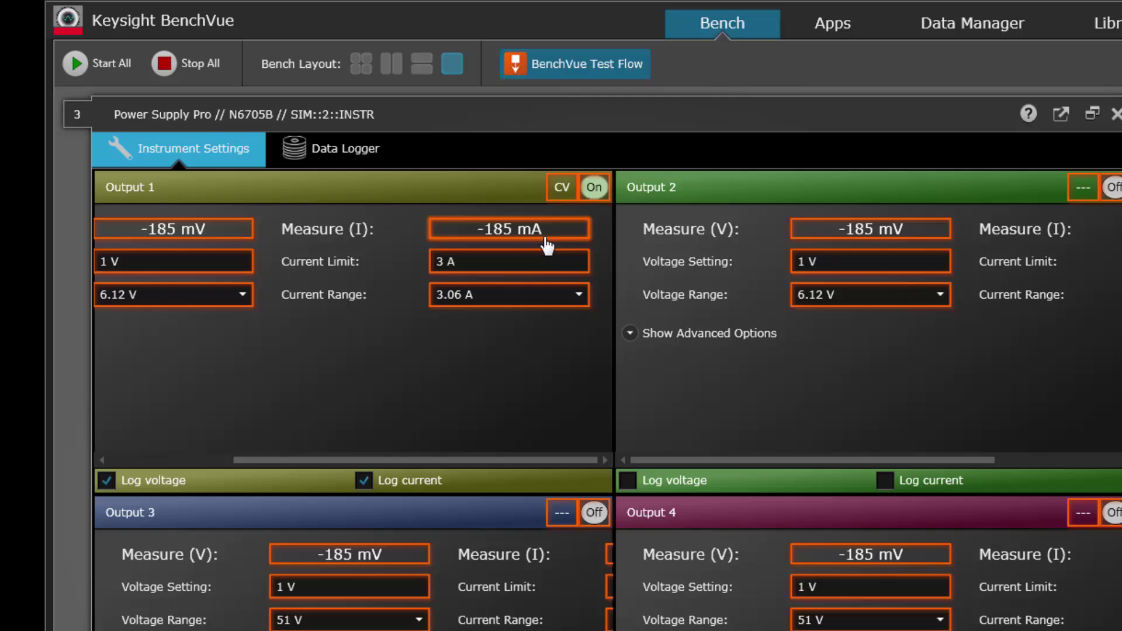
Step: Set the If condition to CH1 Current Measurement >= 2 A
left_click_drag(546, 245, 1121, 403)
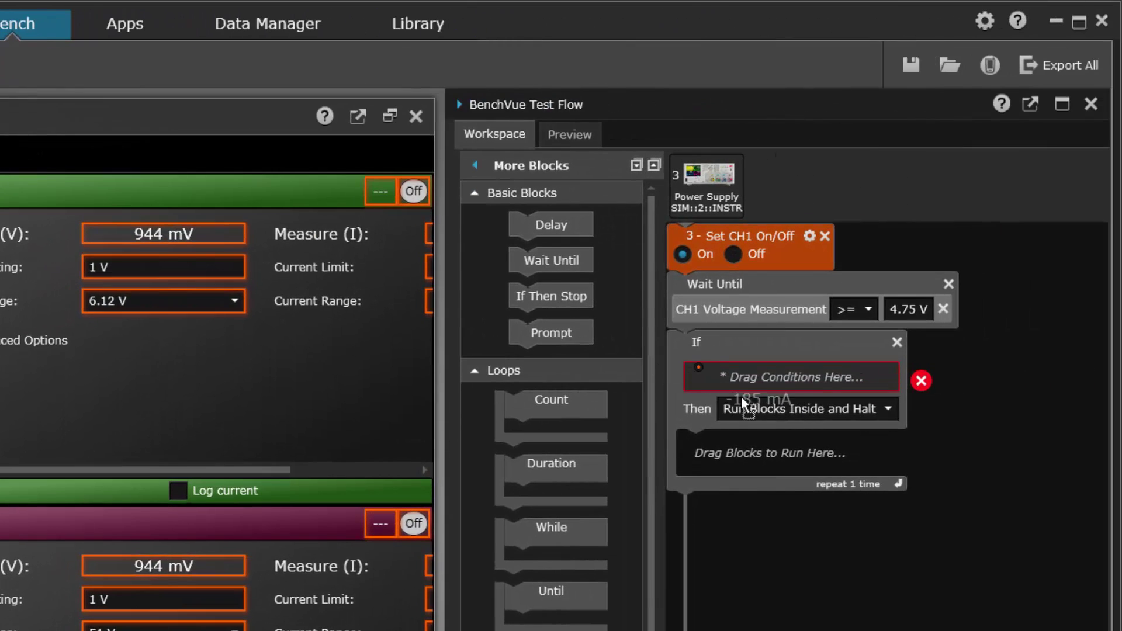
left_click_drag(741, 396, 749, 372)
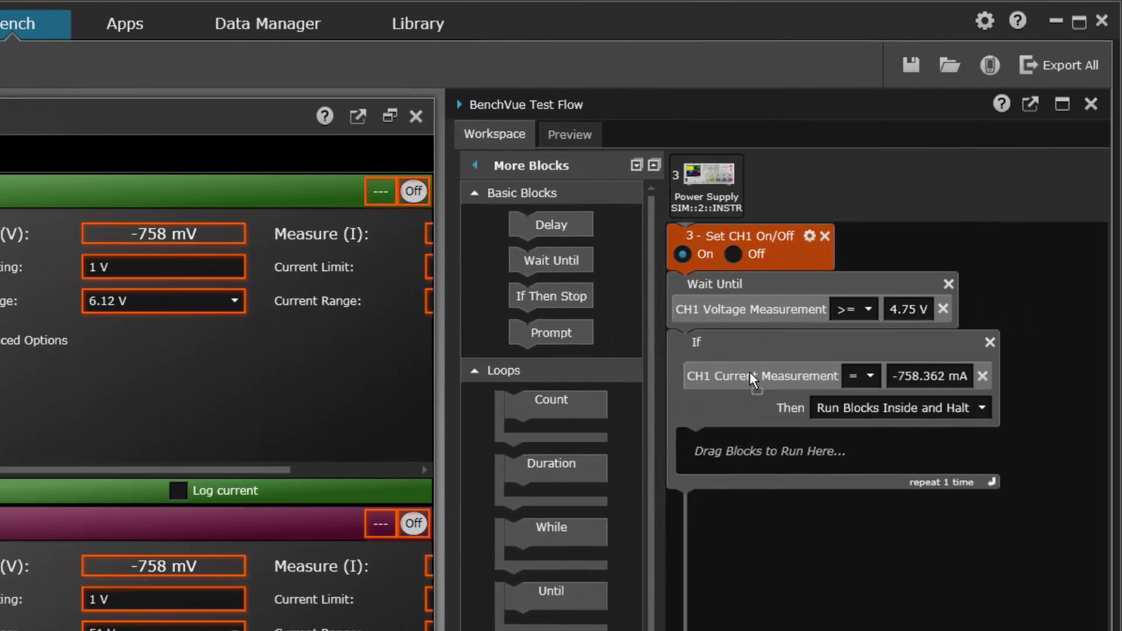
left_click(871, 377)
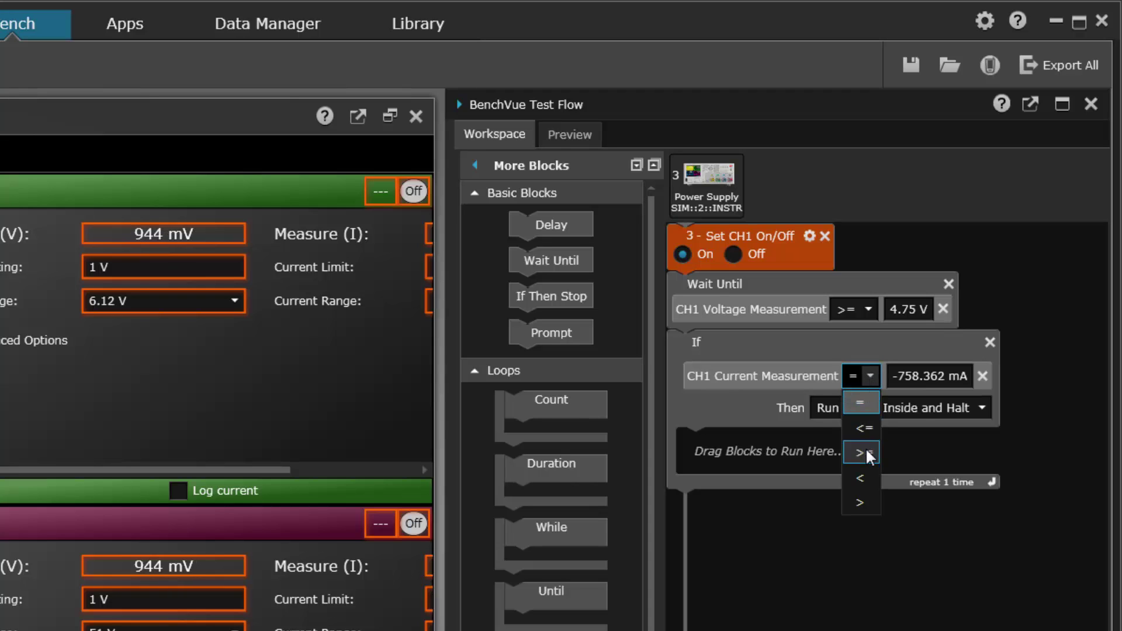
left_click(867, 455)
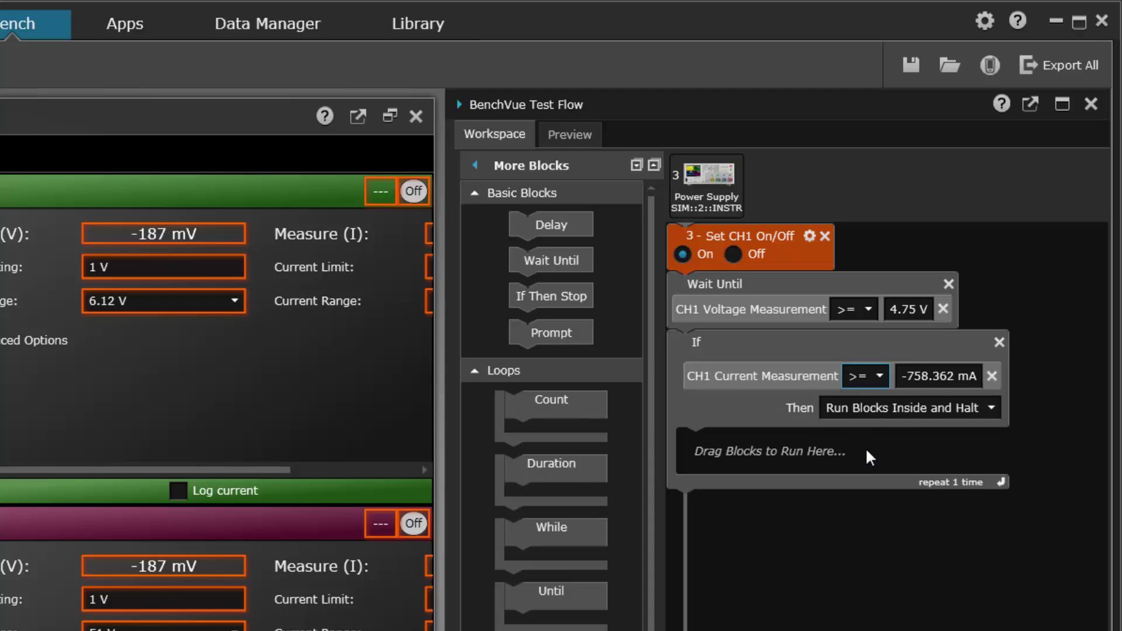
left_click(903, 377)
key("Delete")
key("Delete")
key("Delete")
key("Delete")
key("Delete")
key("Delete")
key("Delete")
key("Delete")
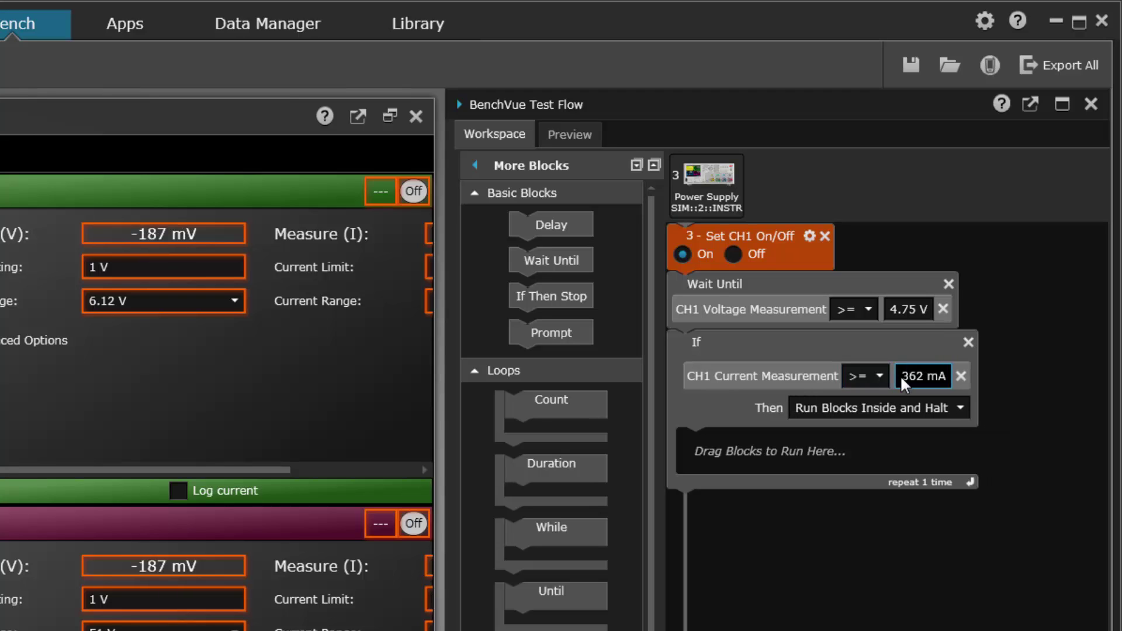
type("2")
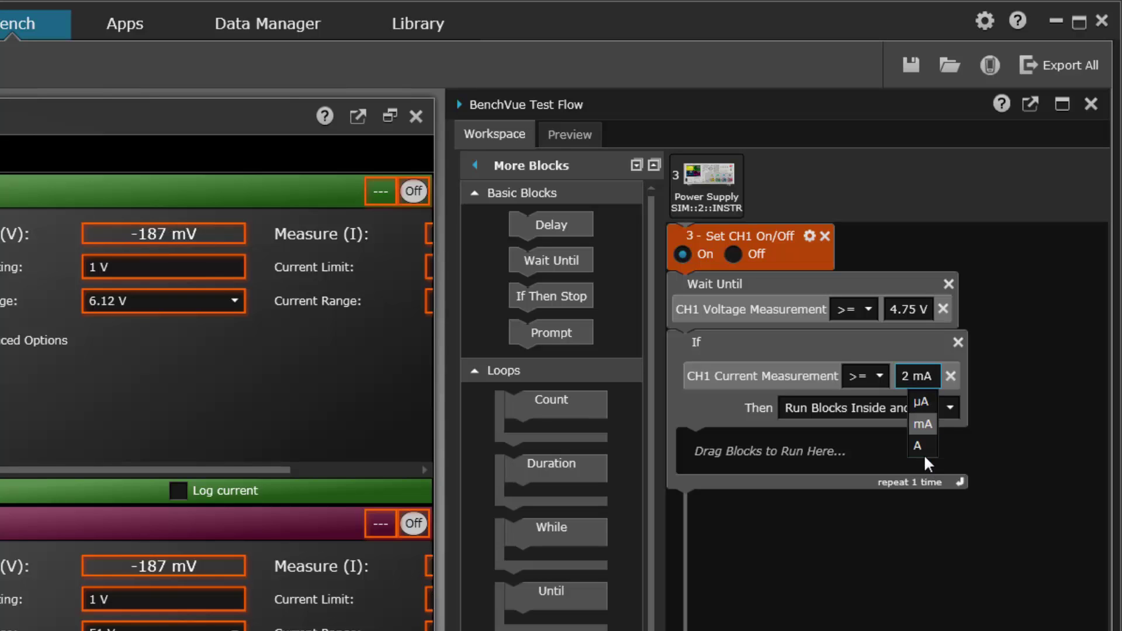
left_click(924, 449)
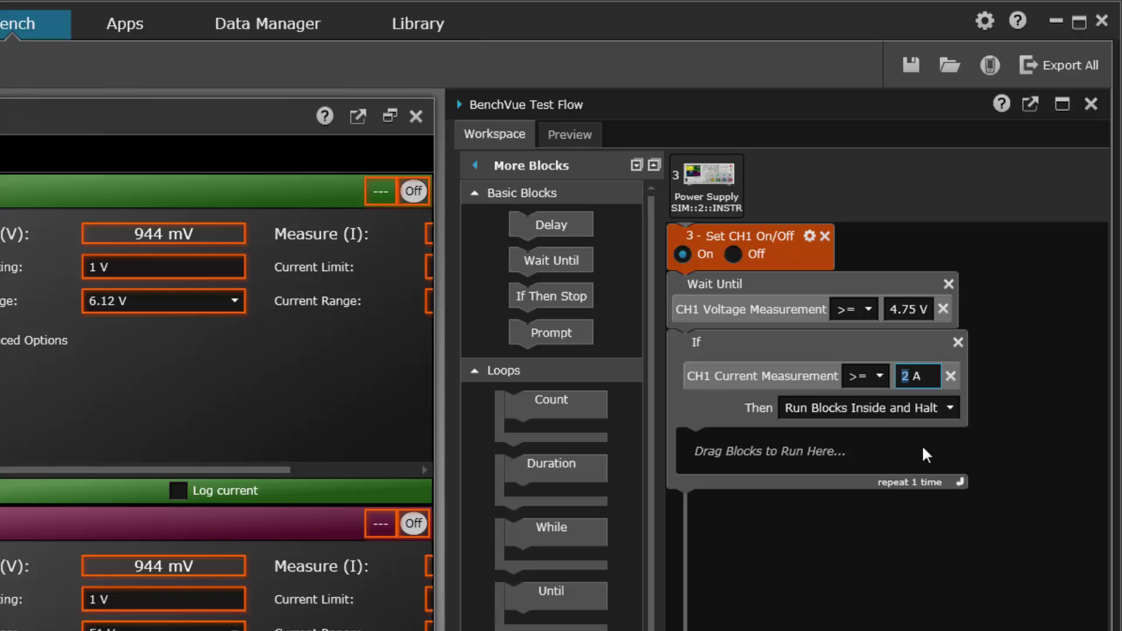
Step: Keep the Then action on 'Run Blocks Inside and Halt'
left_click(950, 409)
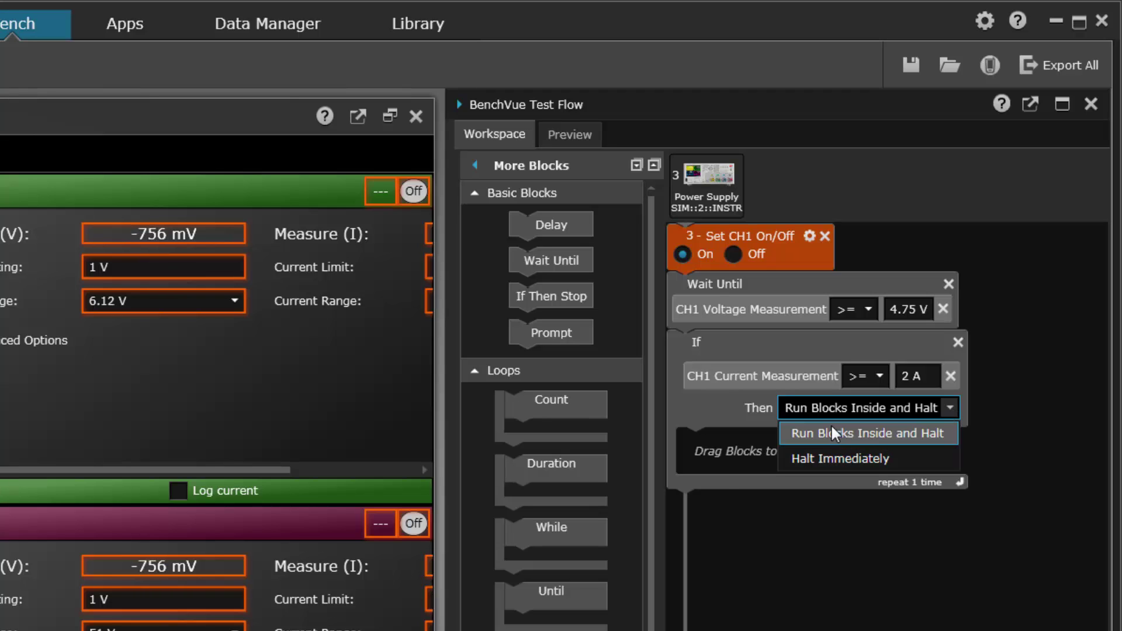
left_click(740, 460)
left_click(740, 461)
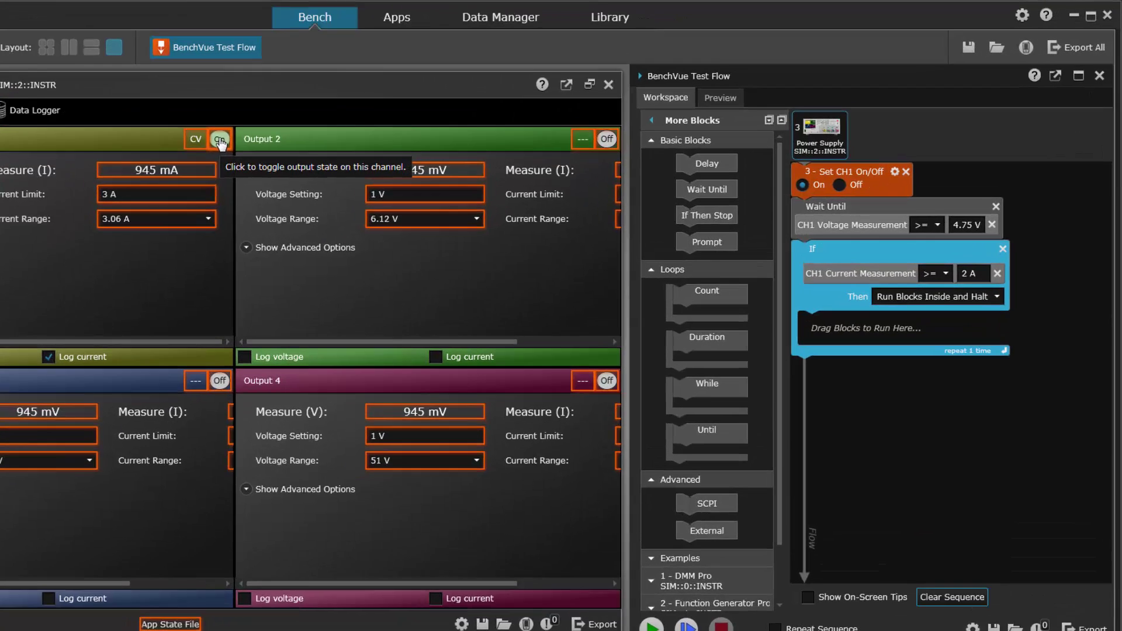
Step: Add a Set CH1 step inside the If block and set it to Off
left_click_drag(369, 117, 872, 269)
left_click_drag(711, 453, 748, 460)
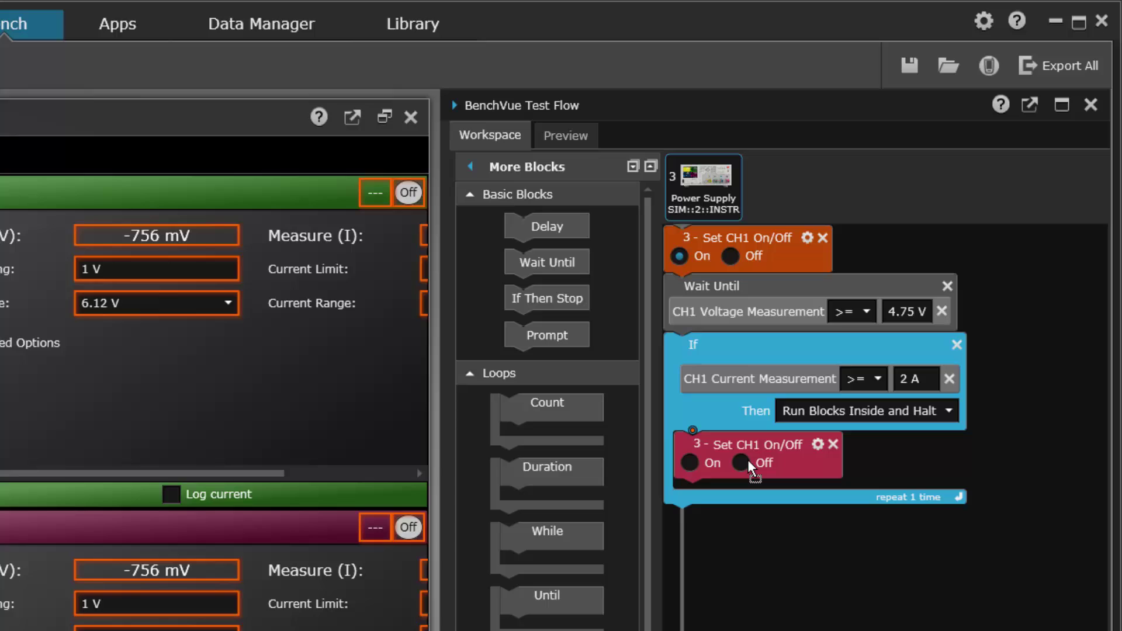
left_click(742, 463)
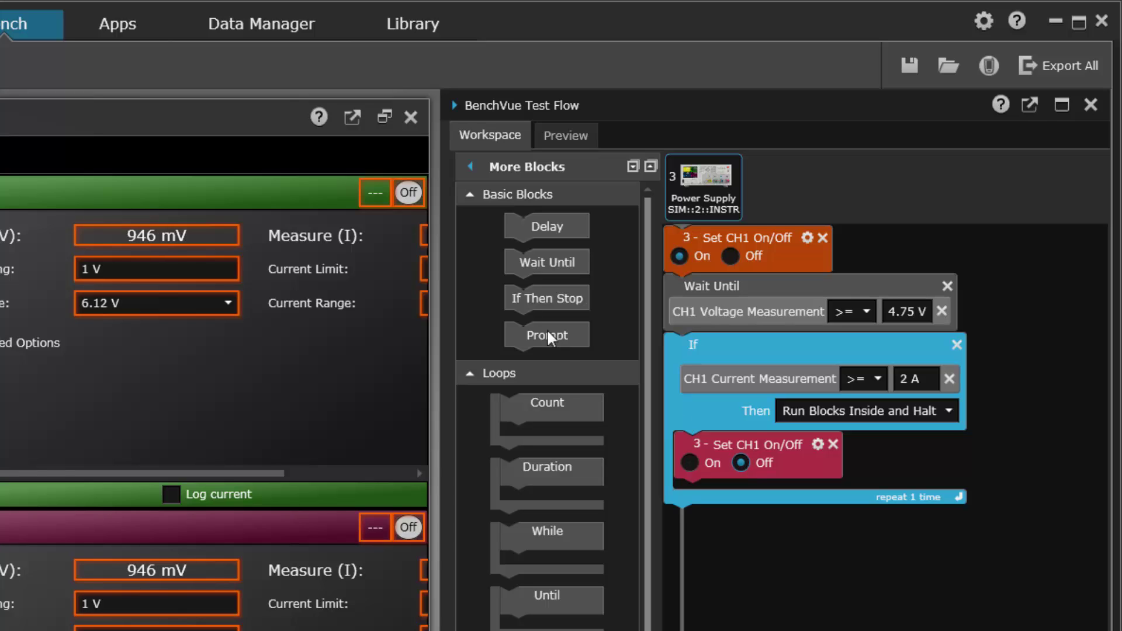
Step: Add a Prompt below it with the message 'Current is too high!'
left_click_drag(552, 334, 753, 496)
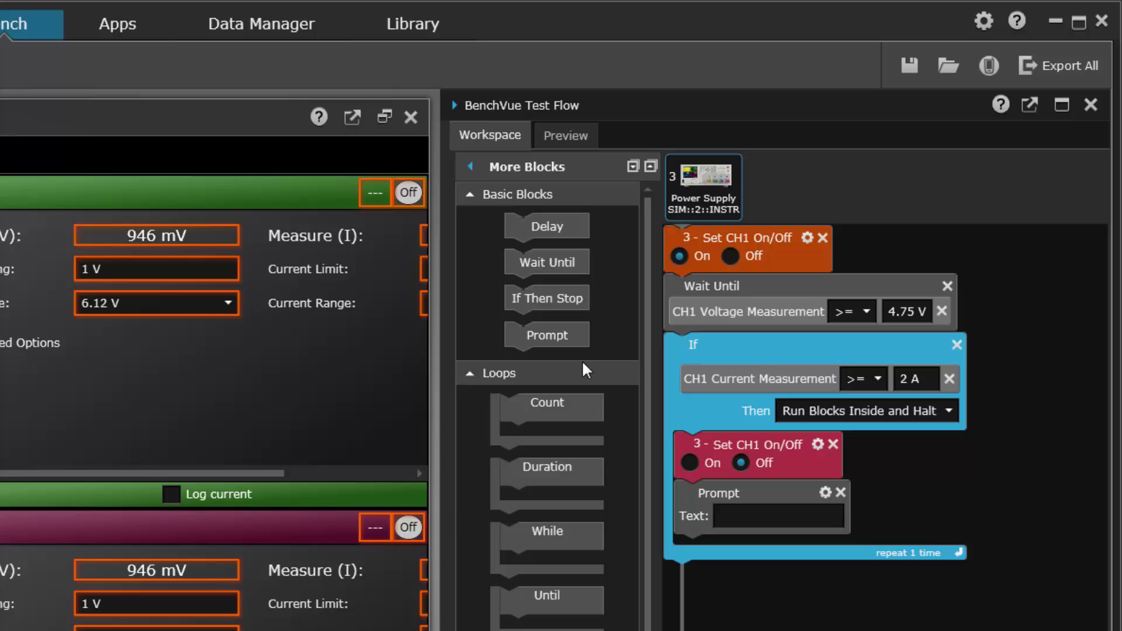
left_click(739, 523)
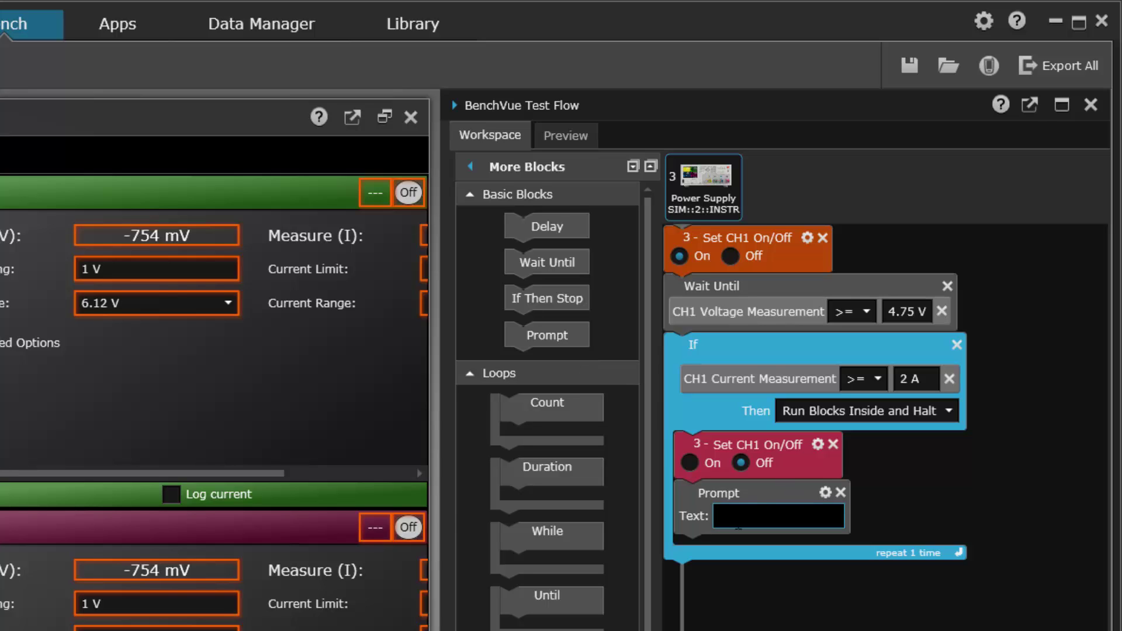
type("Current")
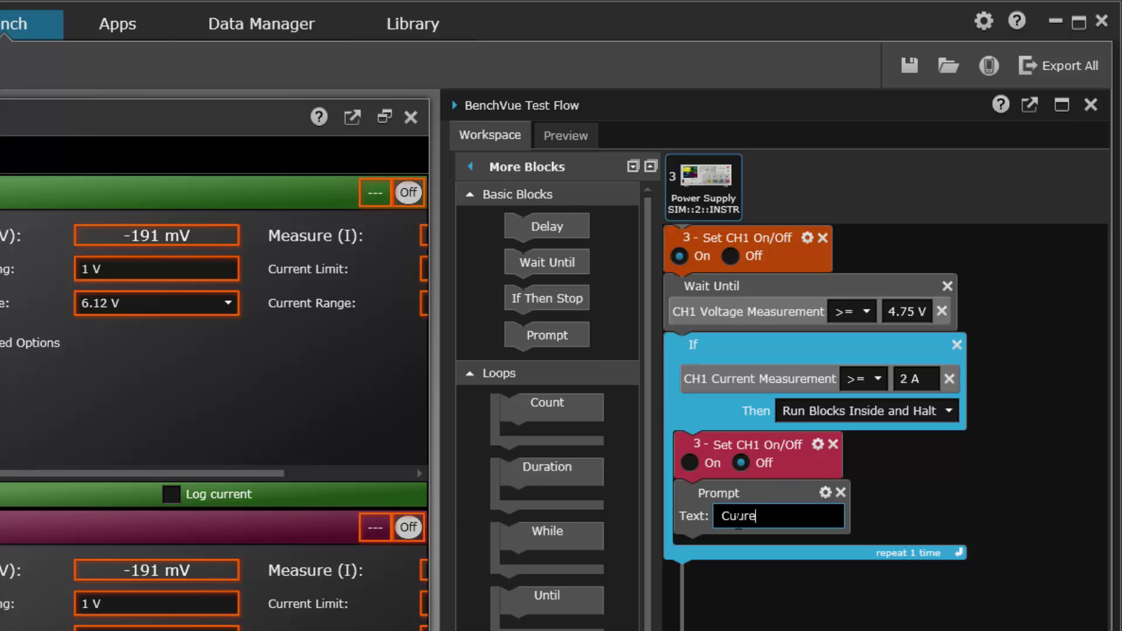
key("BackSpace")
key("BackSpace")
key("BackSpace")
key("BackSpace")
key("BackSpace")
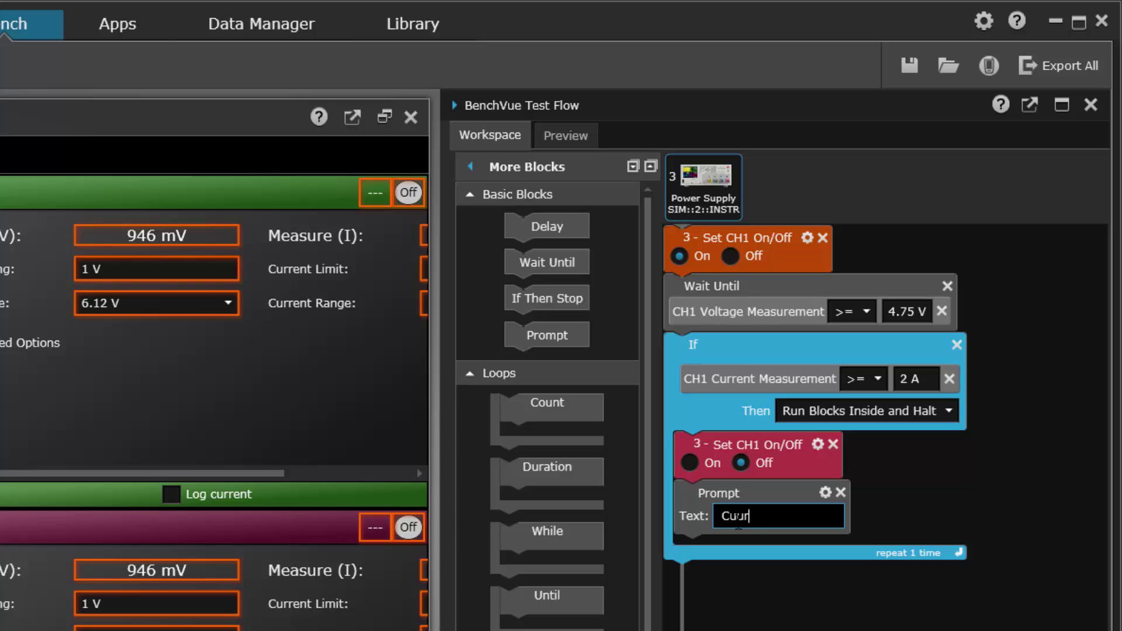
type("t")
key("BackSpace")
type("rren")
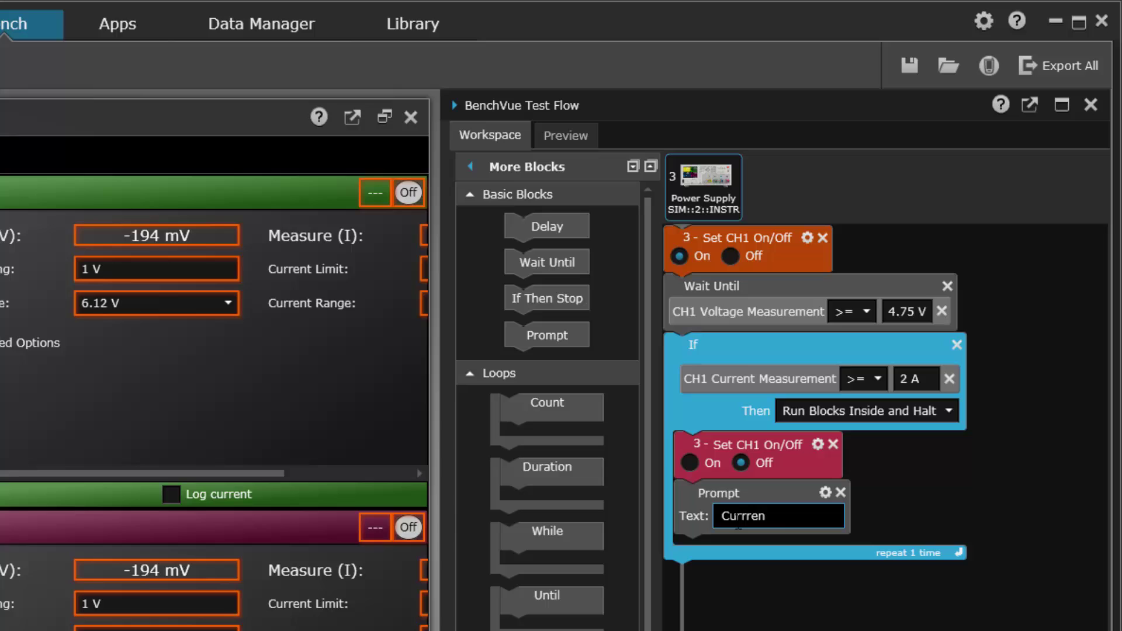
type("t is too ")
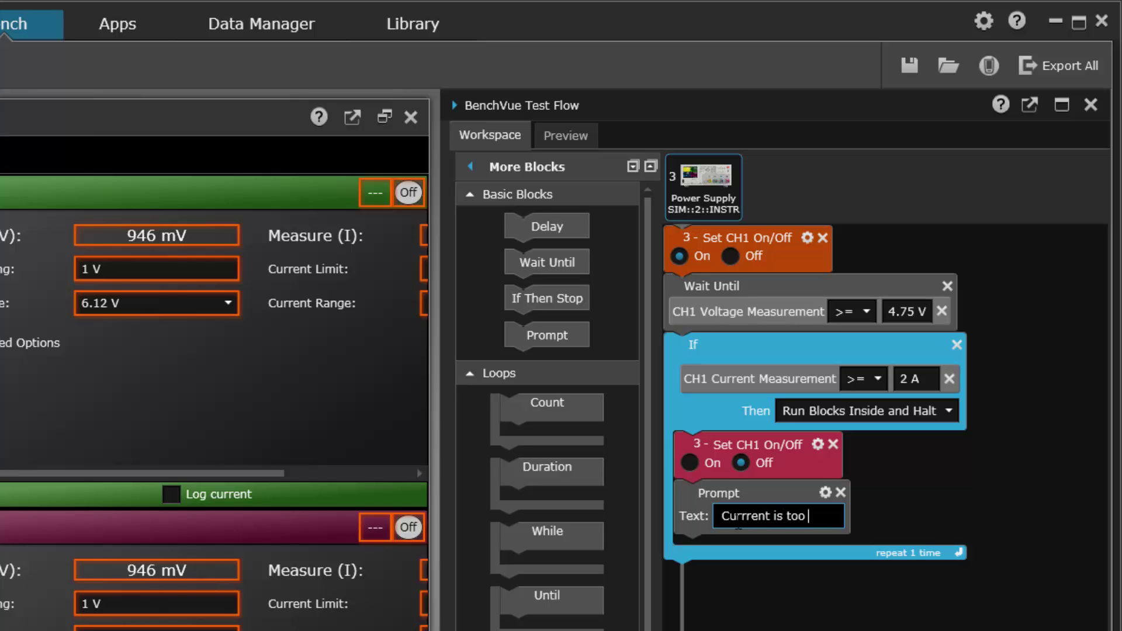
type("high")
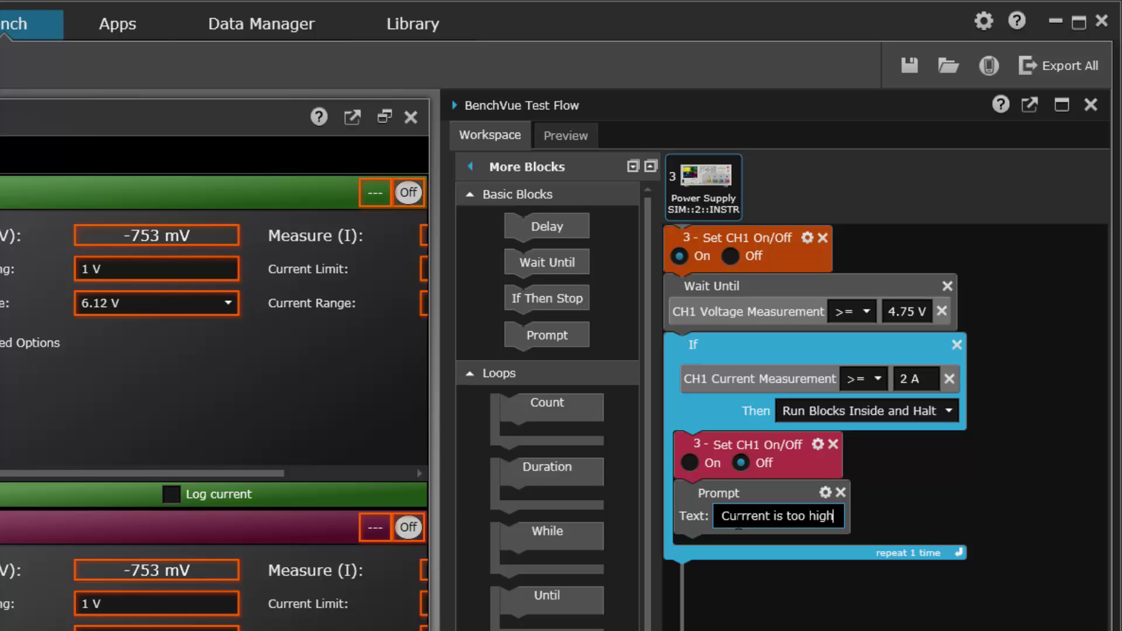
type("!")
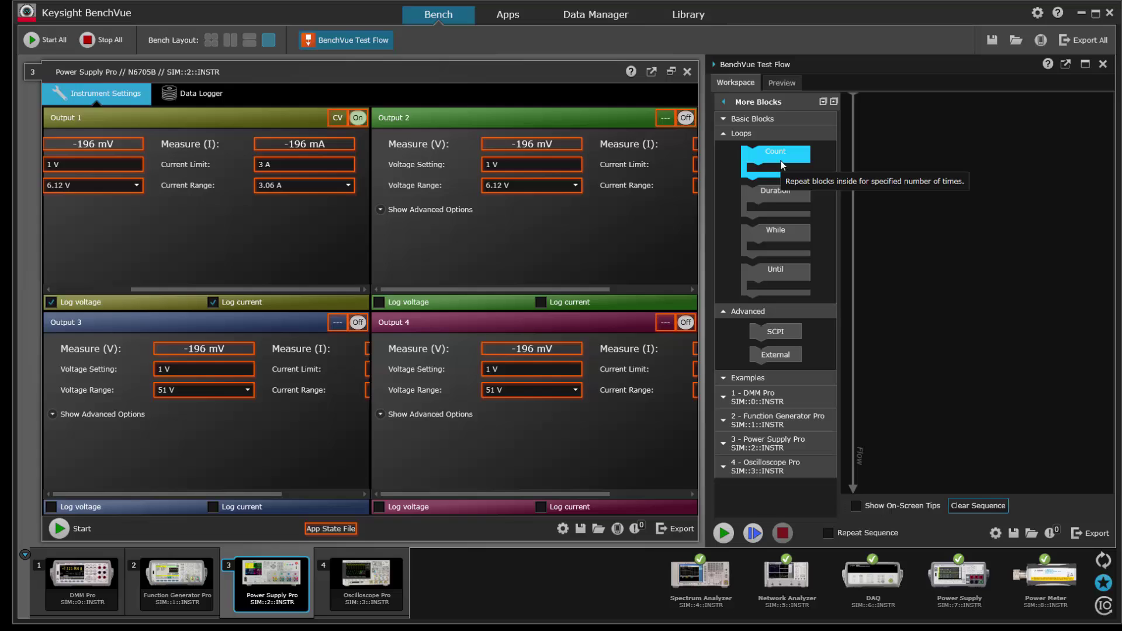
Step: Add a Count loop repeating 5 times around a DMM Get Measurement Value step
left_click_drag(782, 165, 947, 135)
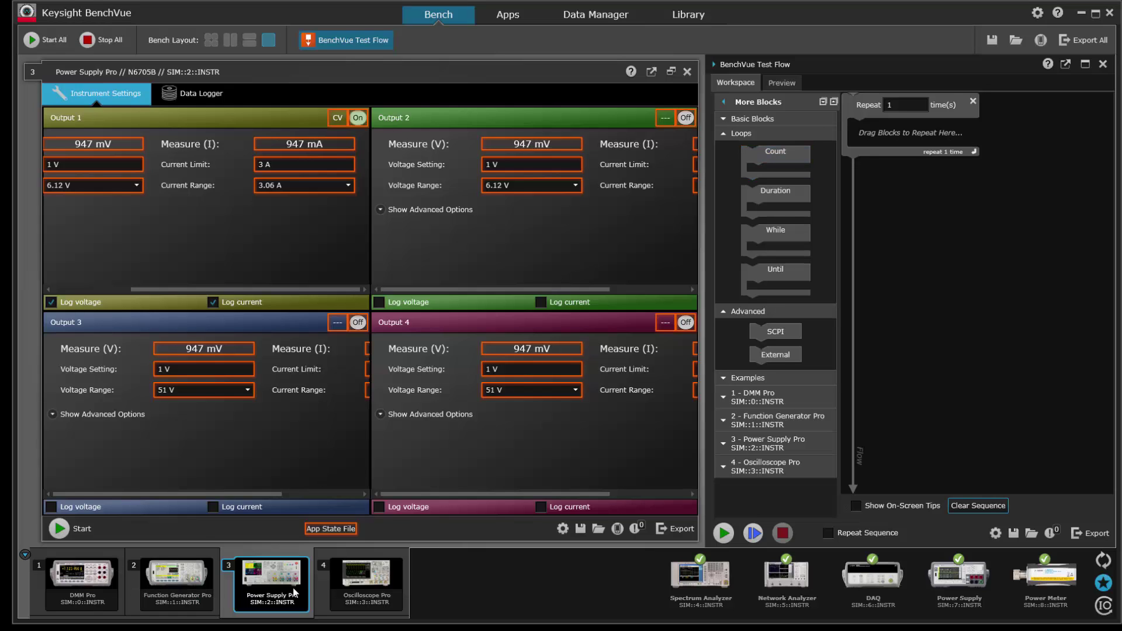
left_click(101, 598)
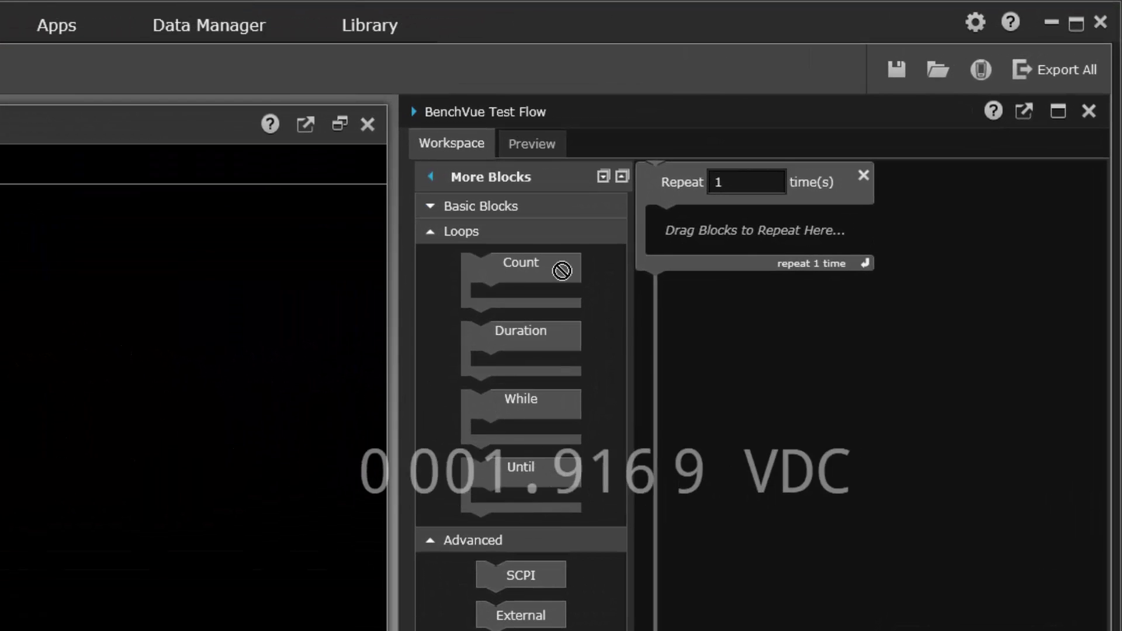
left_click_drag(868, 105, 869, 120)
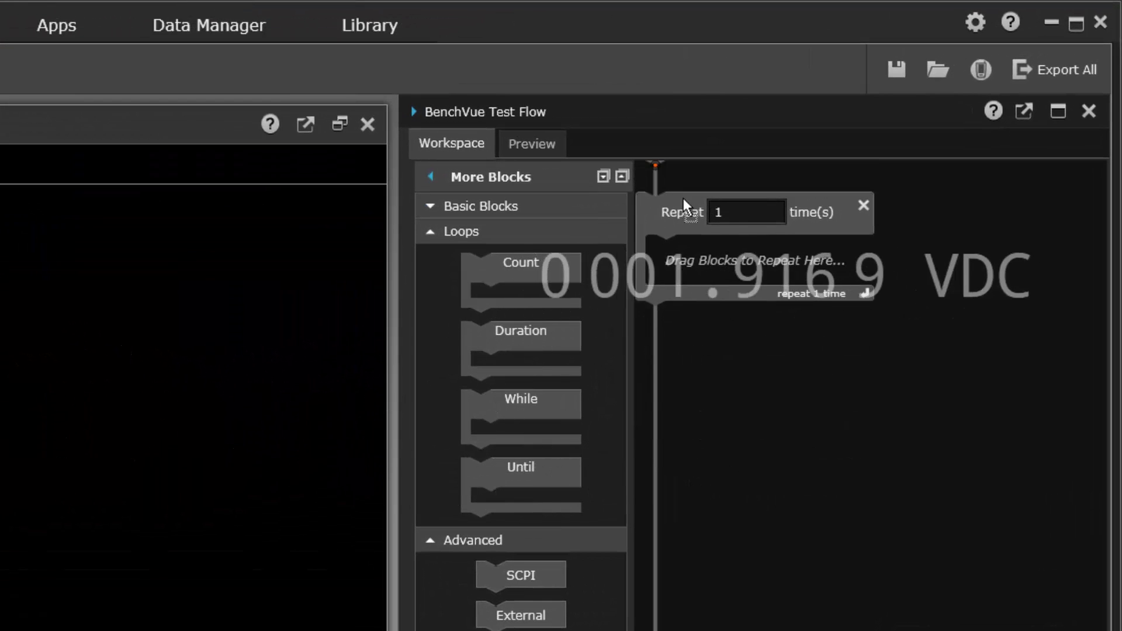
left_click_drag(684, 208, 702, 243)
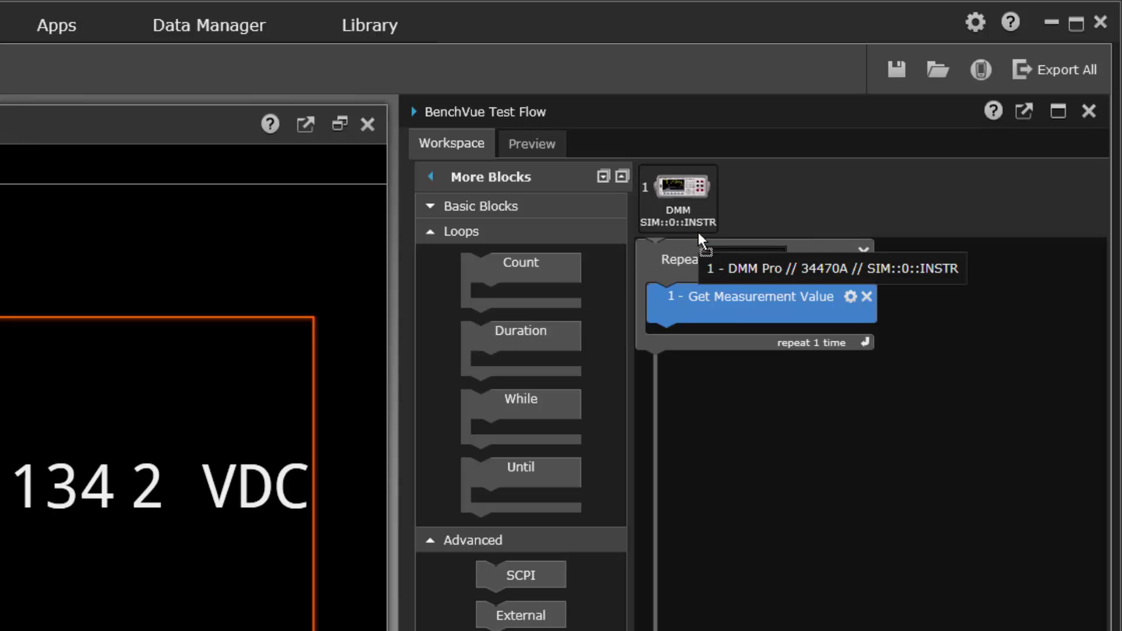
mouse_move(787, 269)
left_click(754, 260)
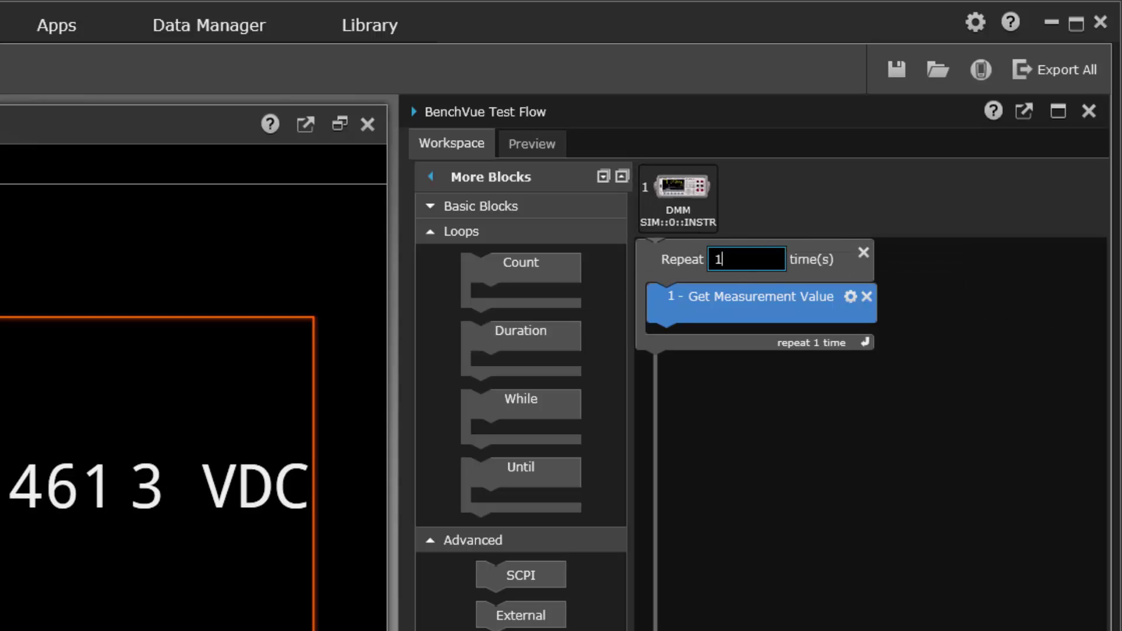
key("BackSpace")
type("5")
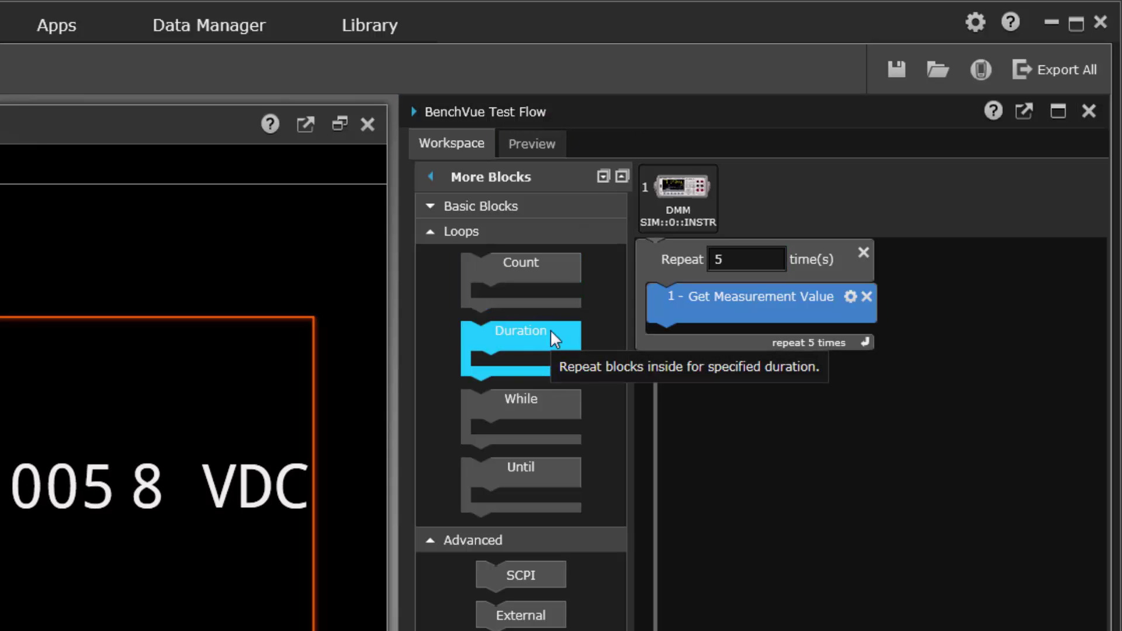
Step: Add a Duration loop set to 00:01:00 holding a DMM Get Measurement Value step
left_click_drag(549, 328, 770, 429)
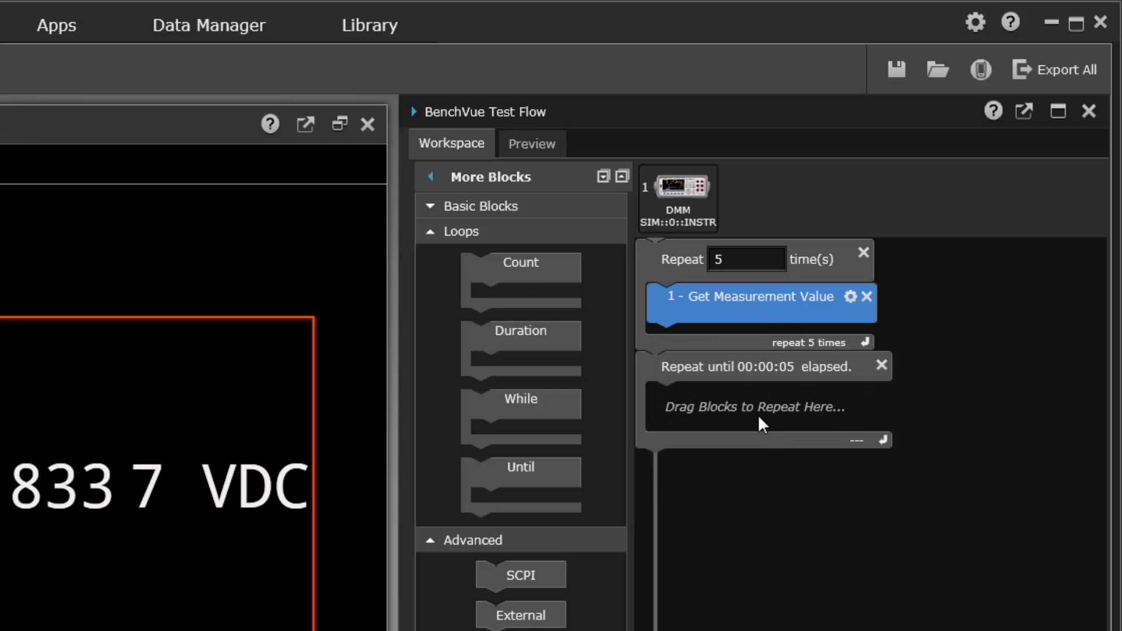
left_click(782, 366)
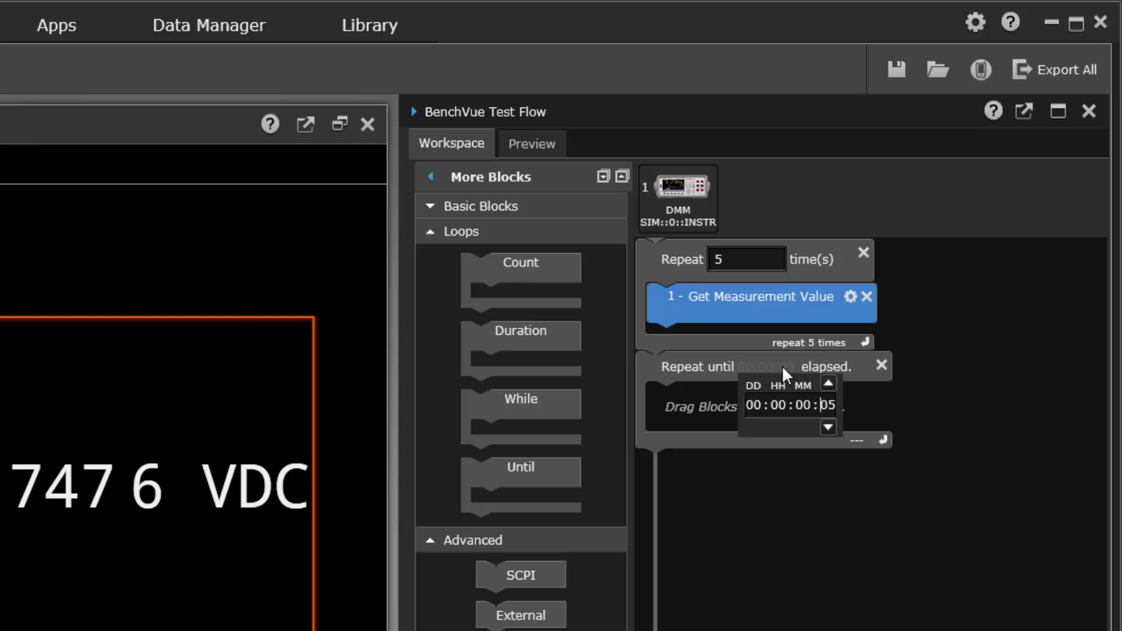
left_click(806, 405)
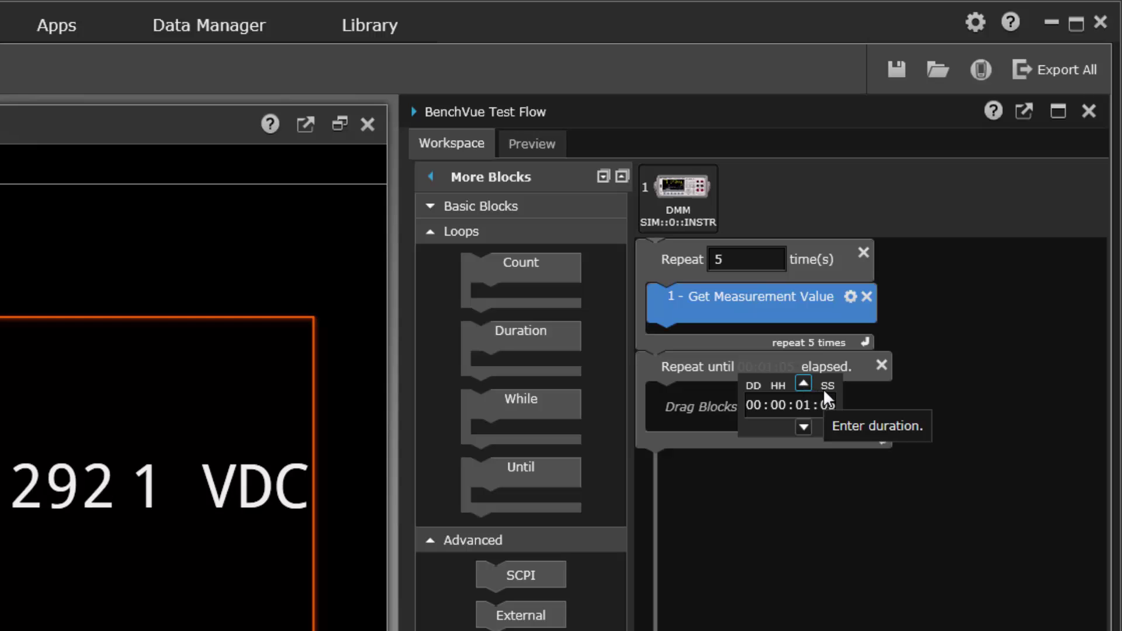
left_click(825, 404)
left_click(827, 409)
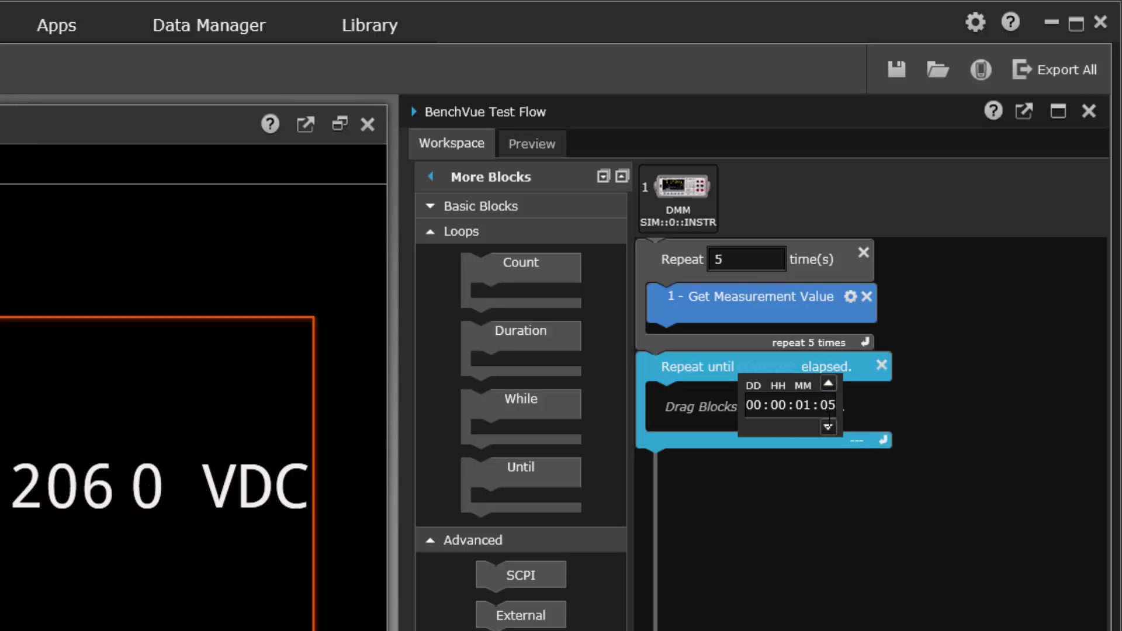
left_click(828, 426)
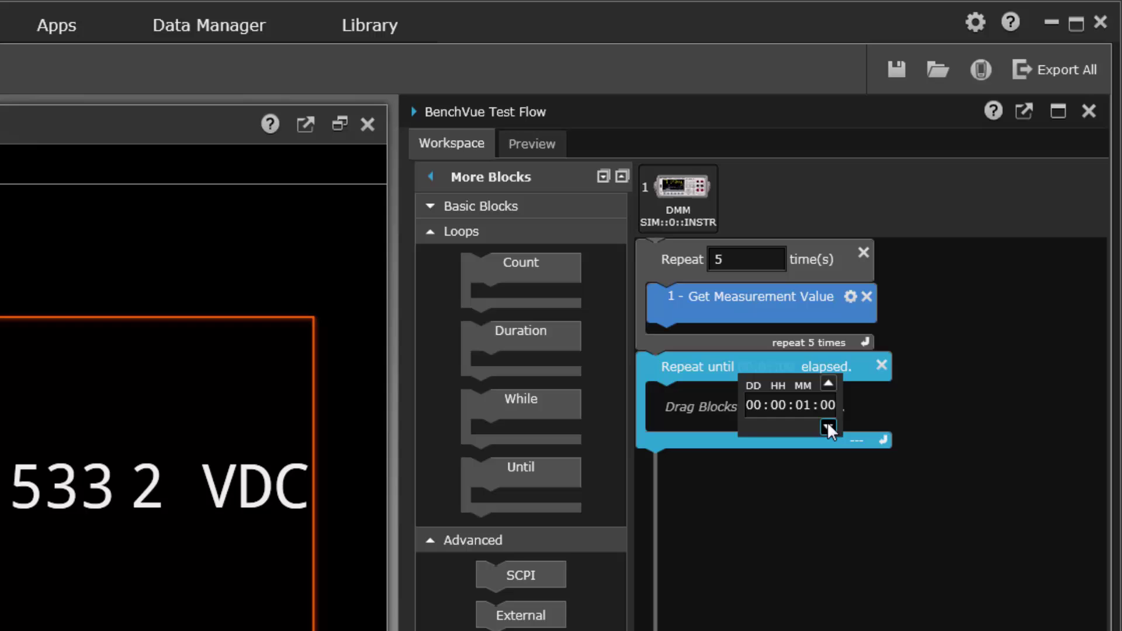
left_click(858, 406)
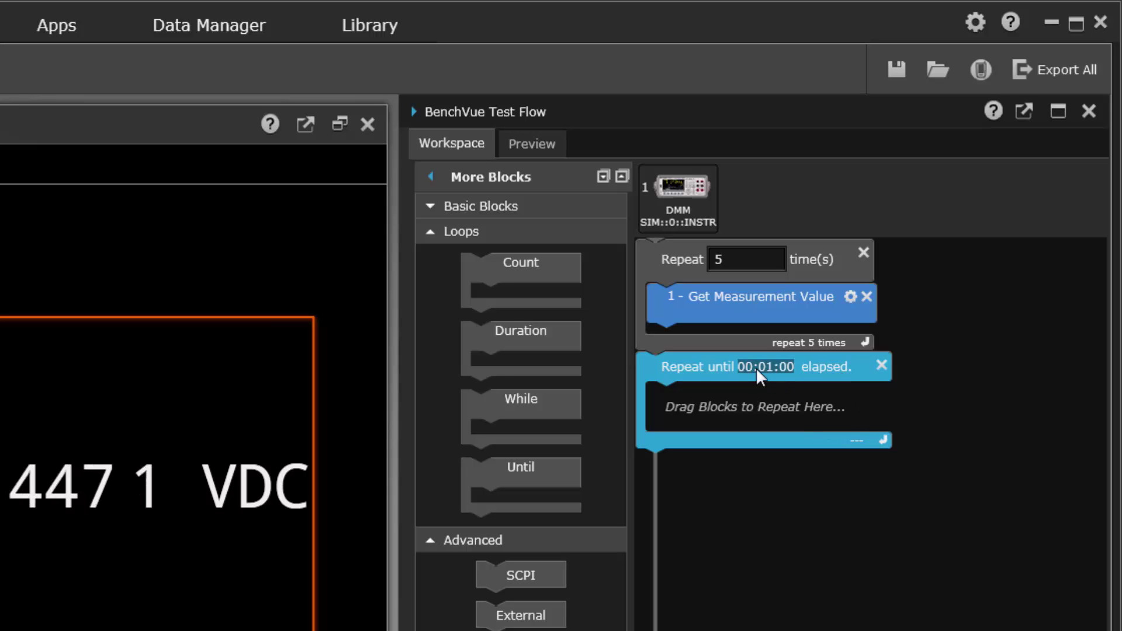
left_click_drag(158, 409, 699, 410)
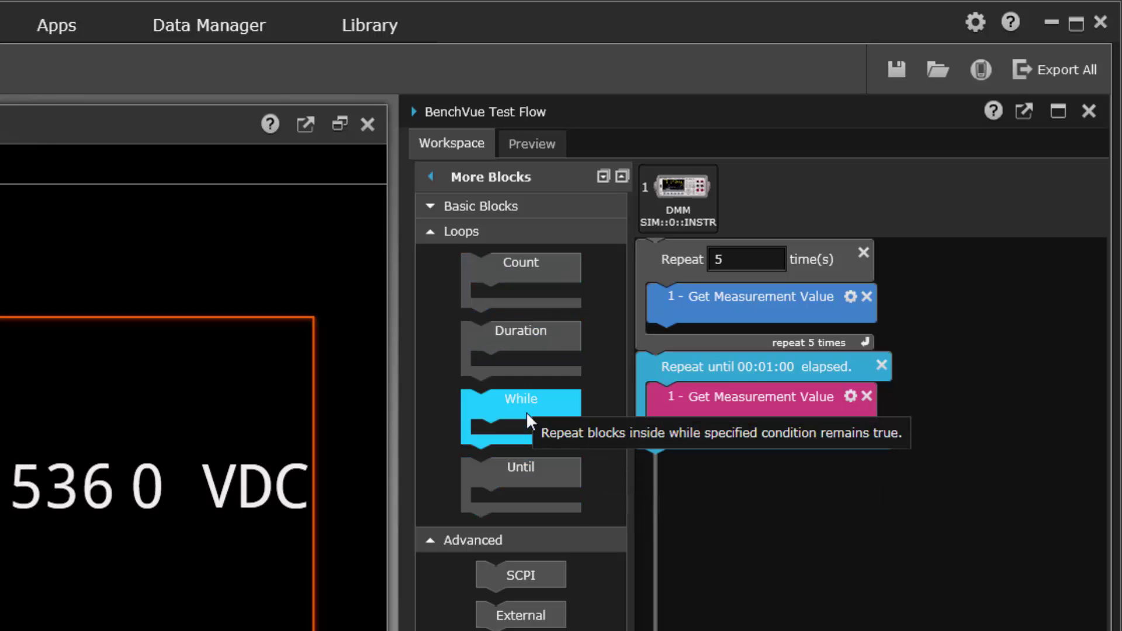
Step: Add a Repeat While loop conditioned on DMM Measurement Value < 5 Vdc
left_click_drag(526, 411, 782, 542)
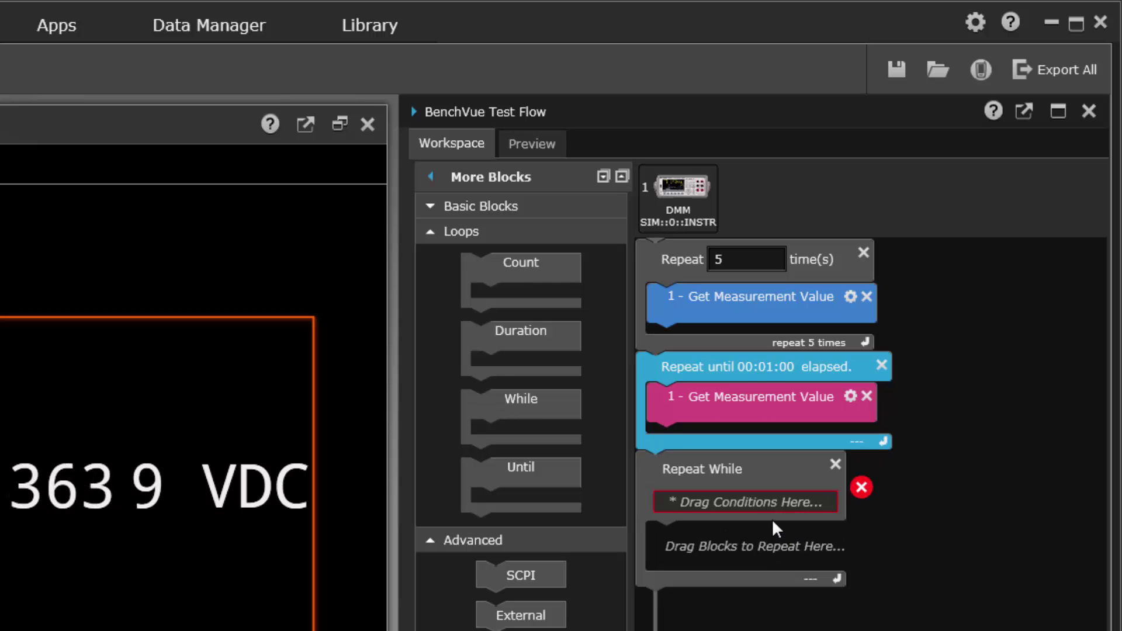
mouse_move(862, 490)
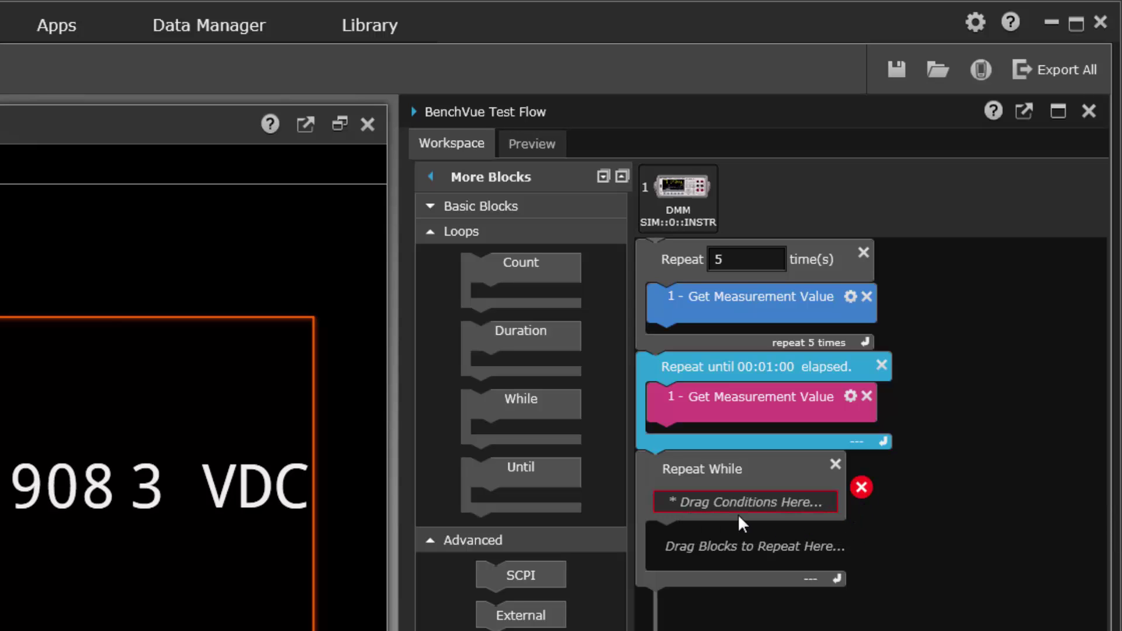
mouse_move(717, 499)
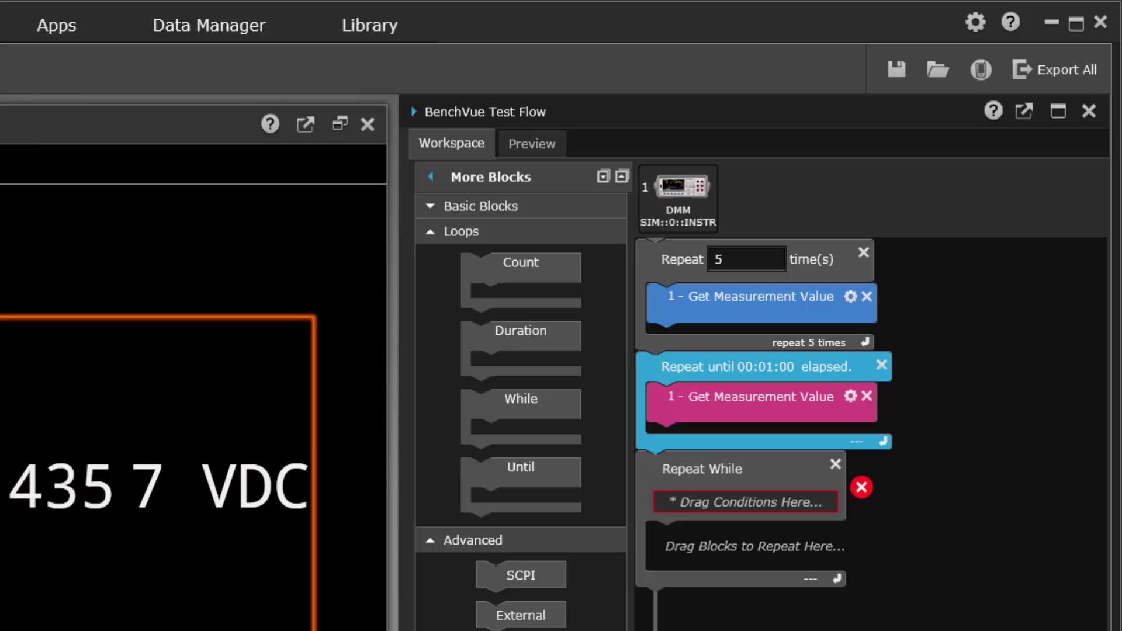
left_click_drag(201, 456, 738, 498)
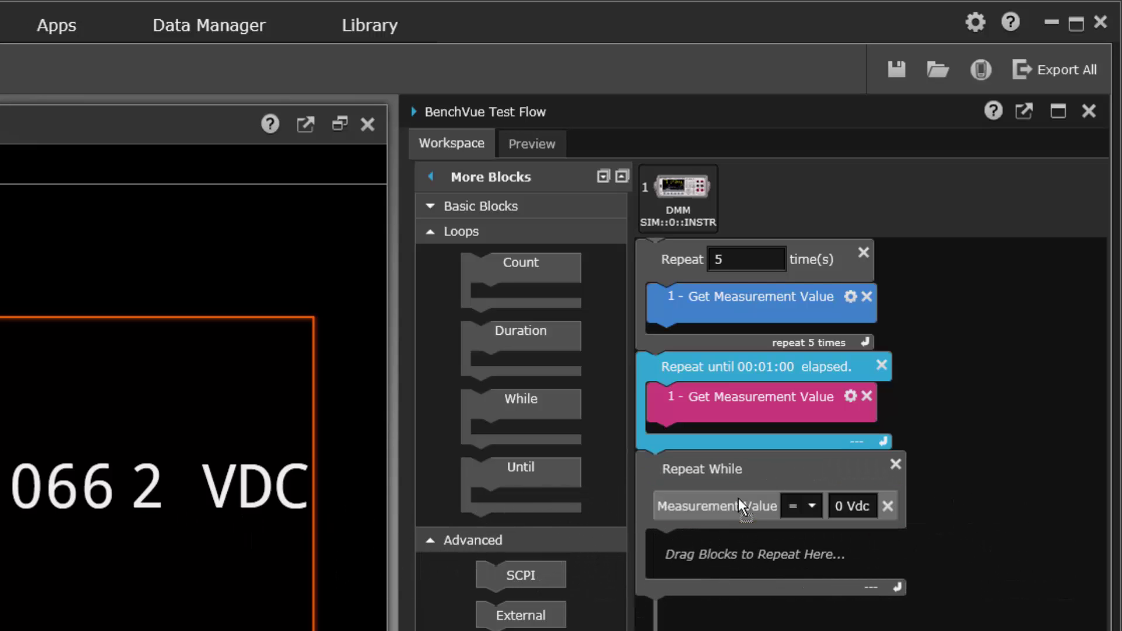
left_click(812, 506)
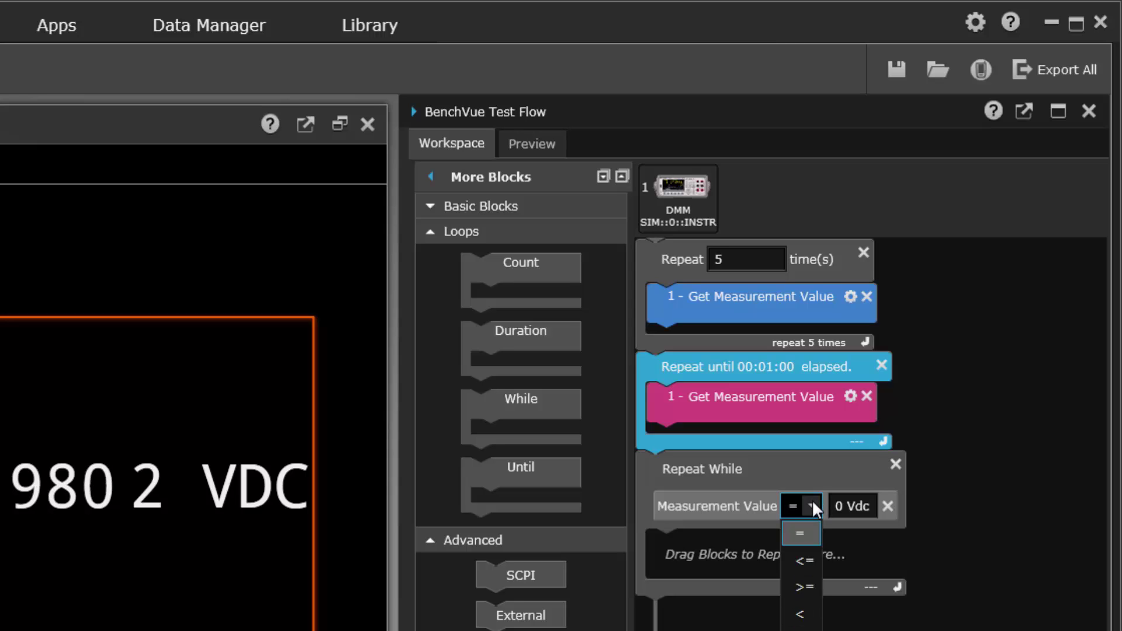
left_click(803, 613)
left_click(846, 512)
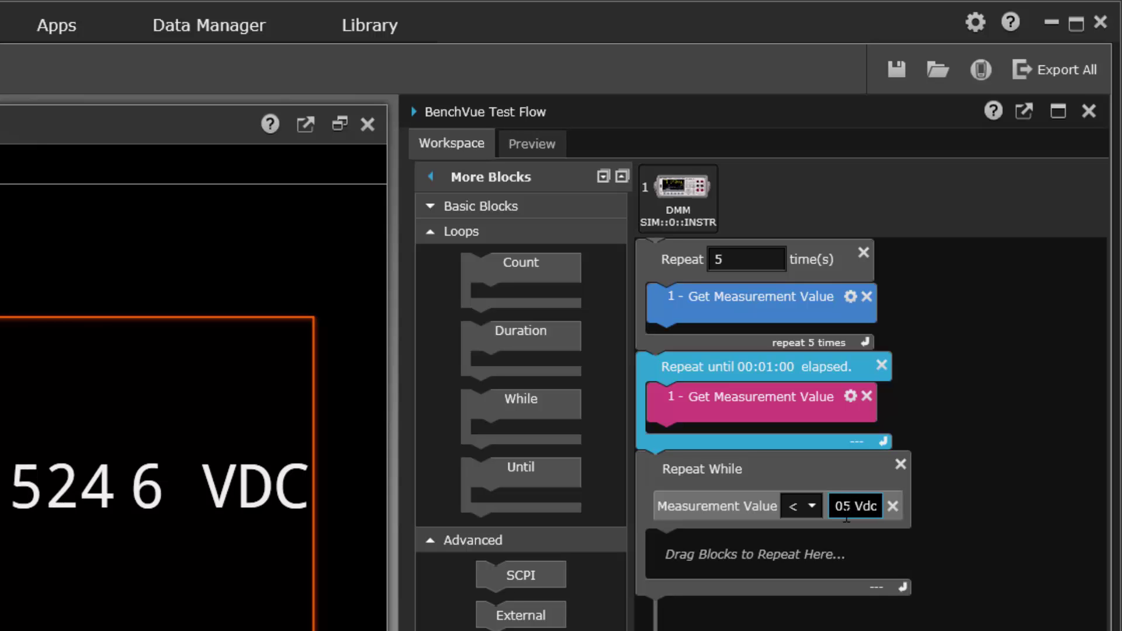
key("BackSpace")
type("5")
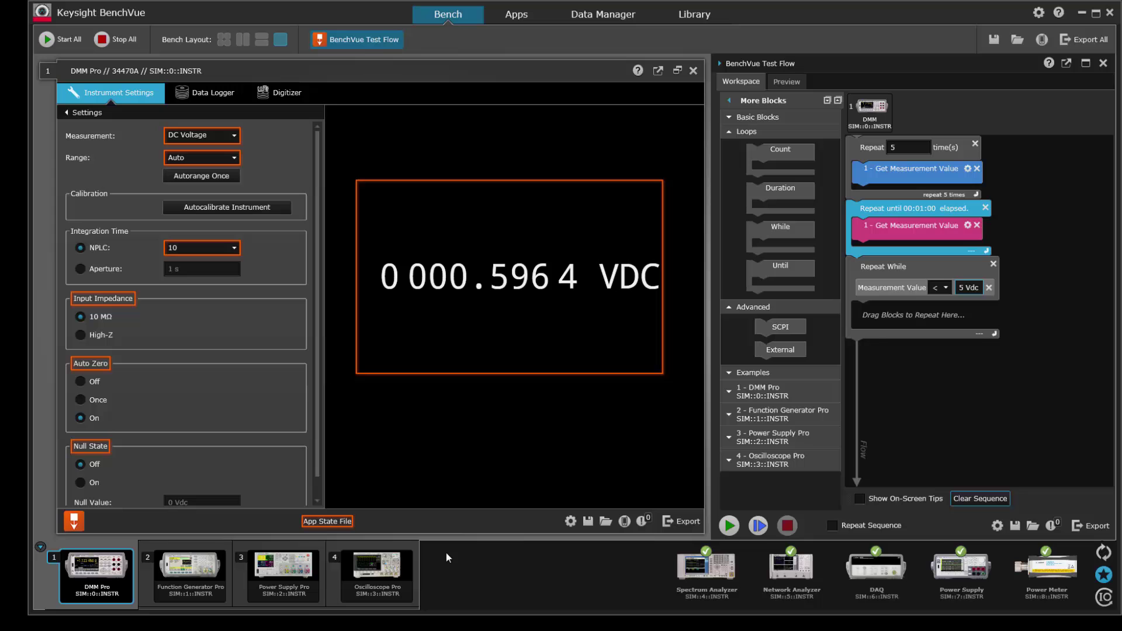
Step: Add a Function Generator Channel 1:Amplitude block to the While loop and change it to Set, 100 mVpp
left_click(284, 581)
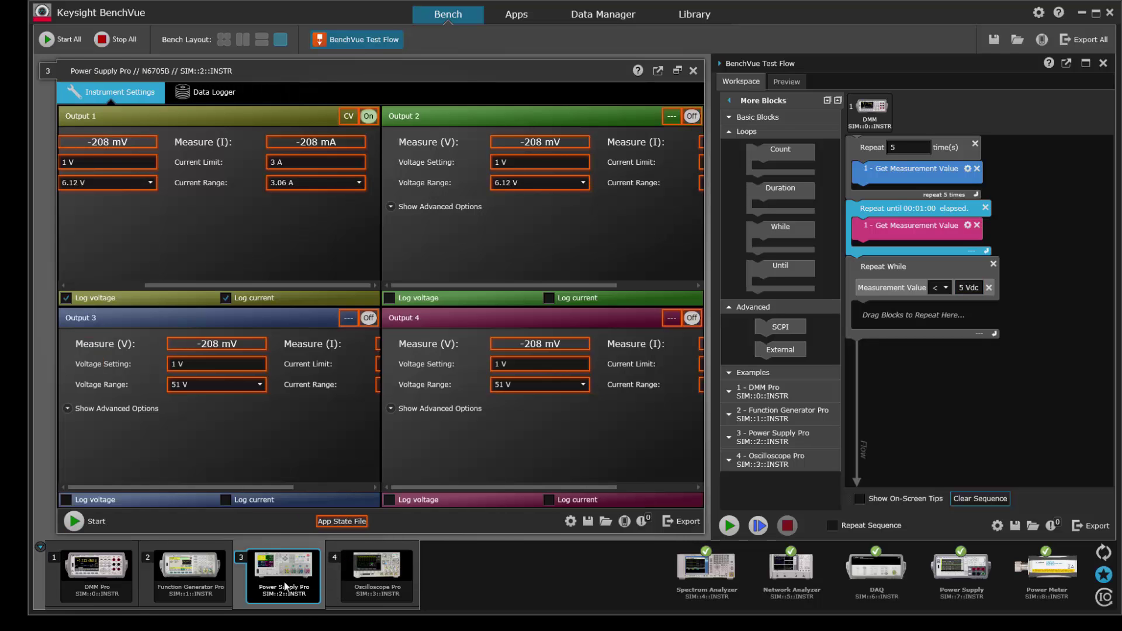
left_click(171, 576)
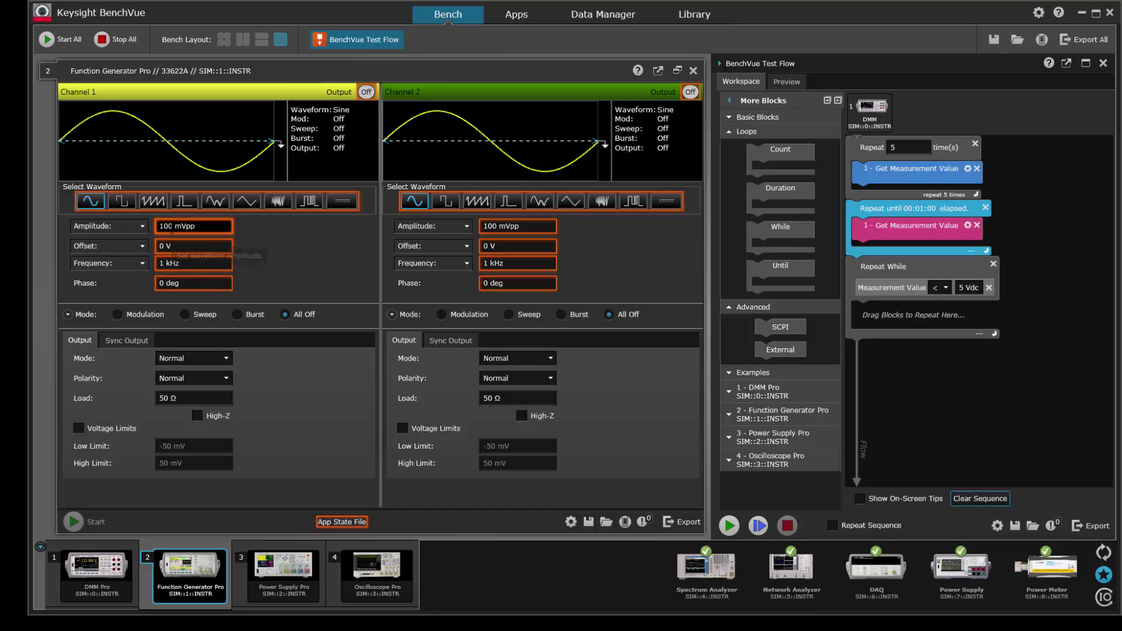
left_click_drag(198, 226, 901, 322)
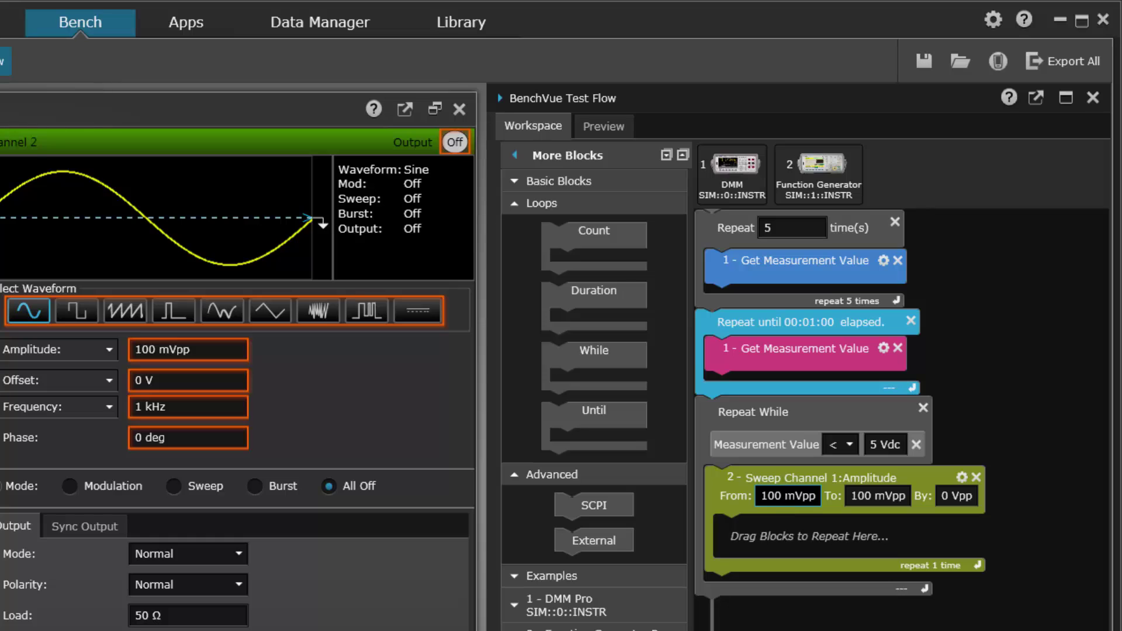
left_click(960, 474)
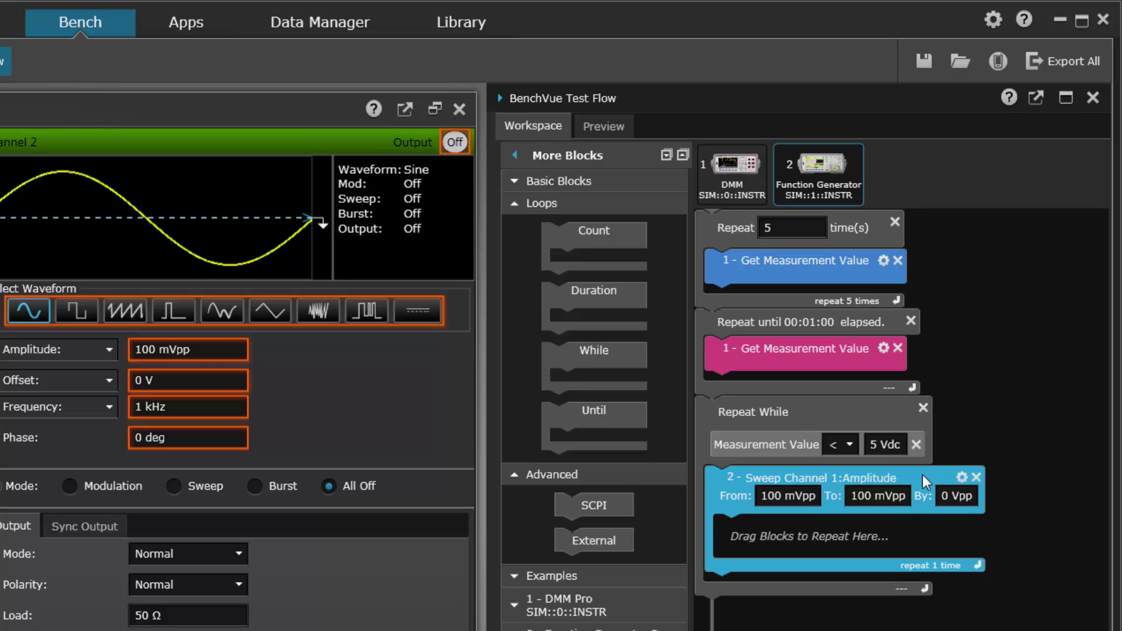
right_click(727, 492)
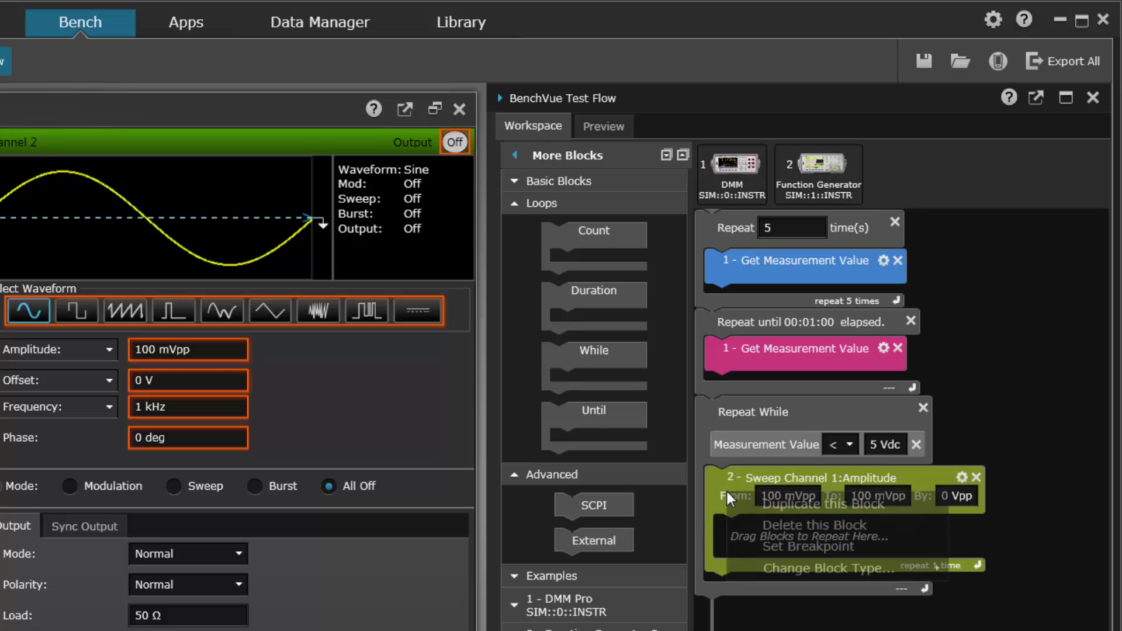
mouse_move(788, 567)
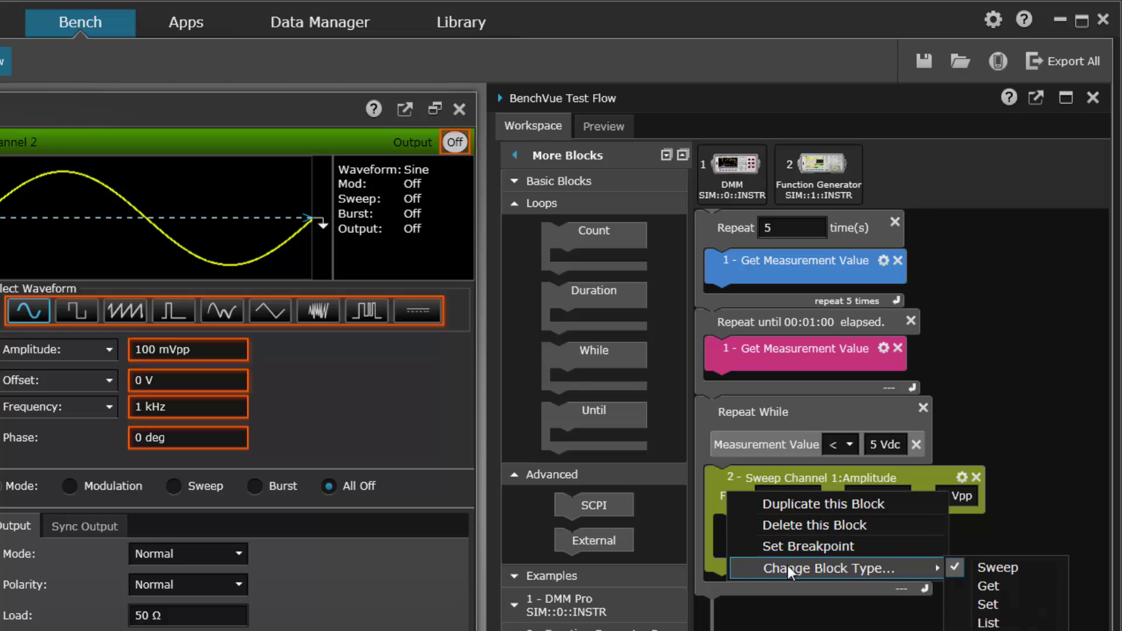
left_click(969, 598)
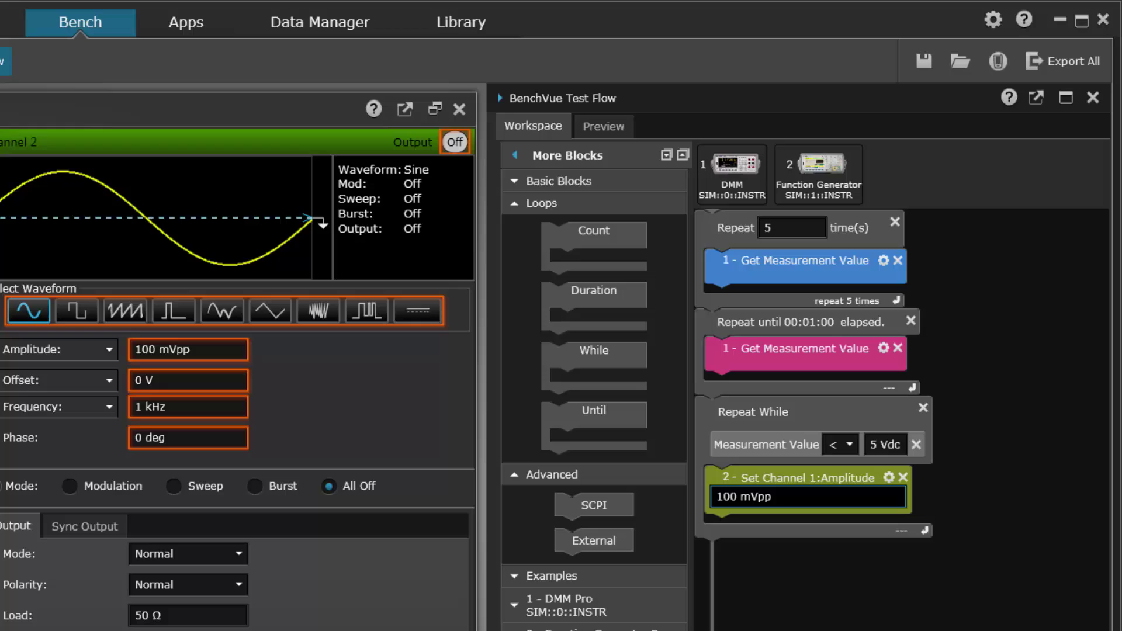
left_click(781, 531)
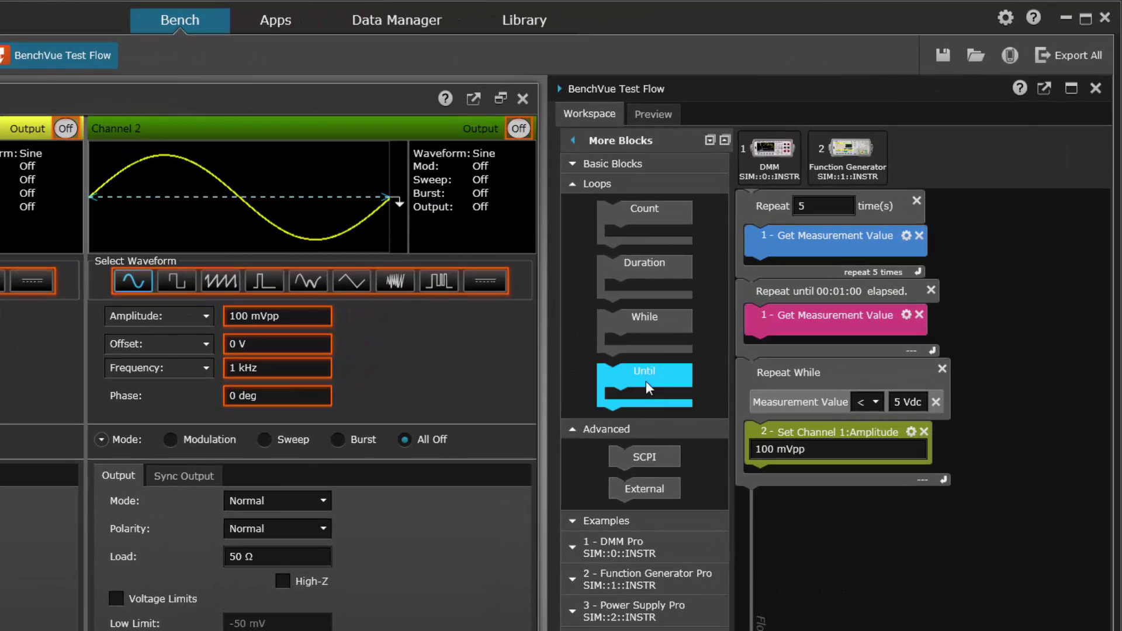
Step: Add a Repeat Until loop with Timeout and Count conditions, ending when any condition is met
left_click_drag(635, 372, 860, 580)
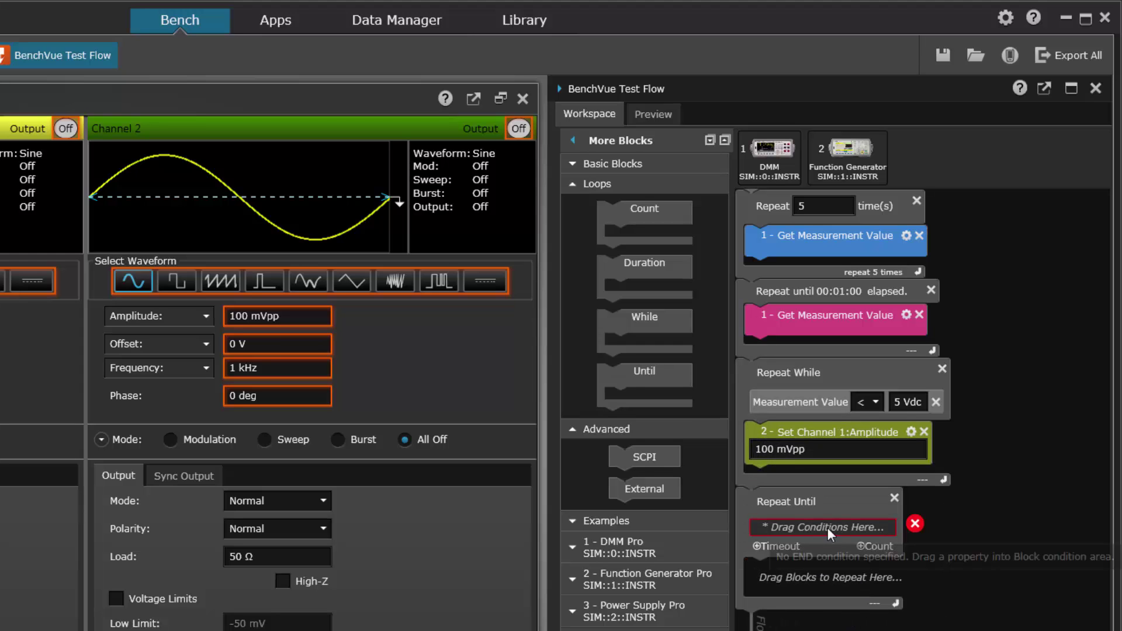
left_click(757, 547)
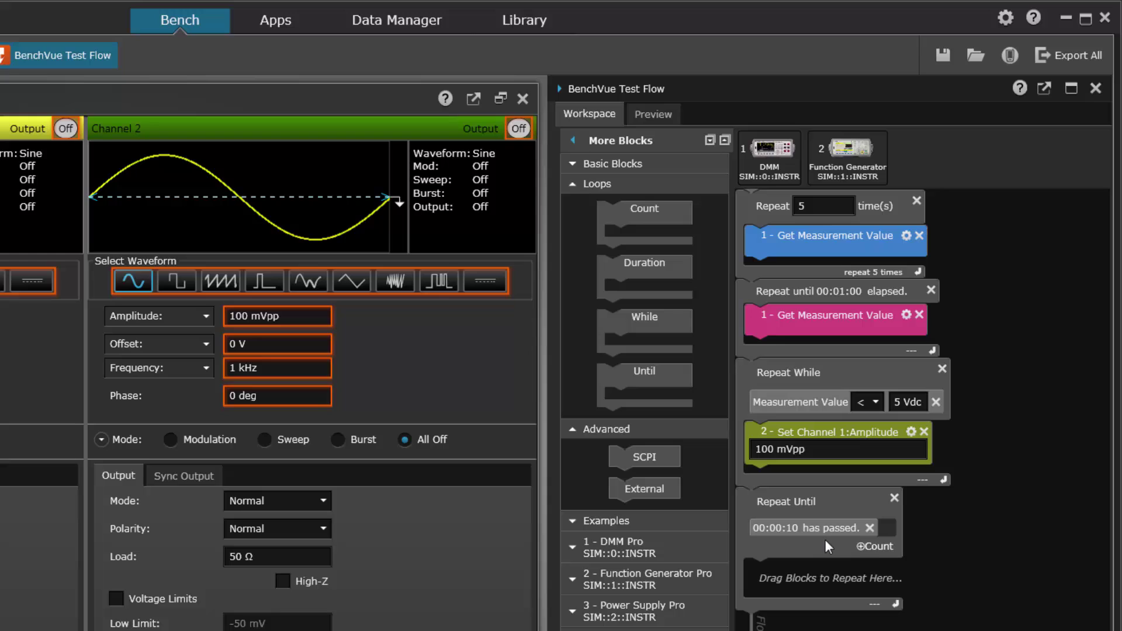
left_click(863, 545)
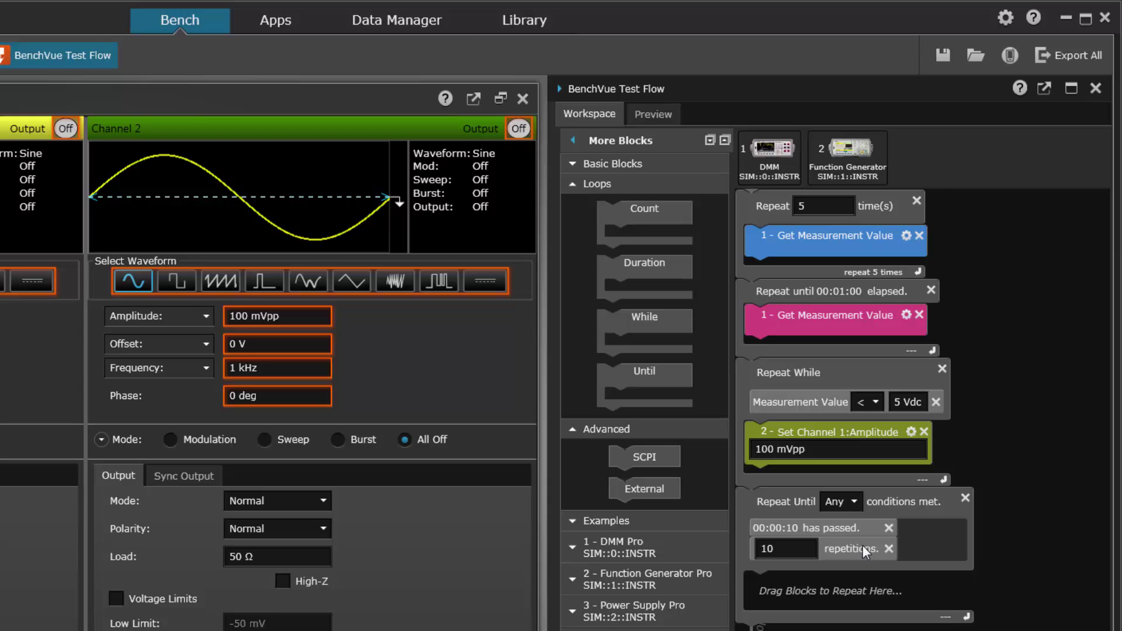
left_click(854, 500)
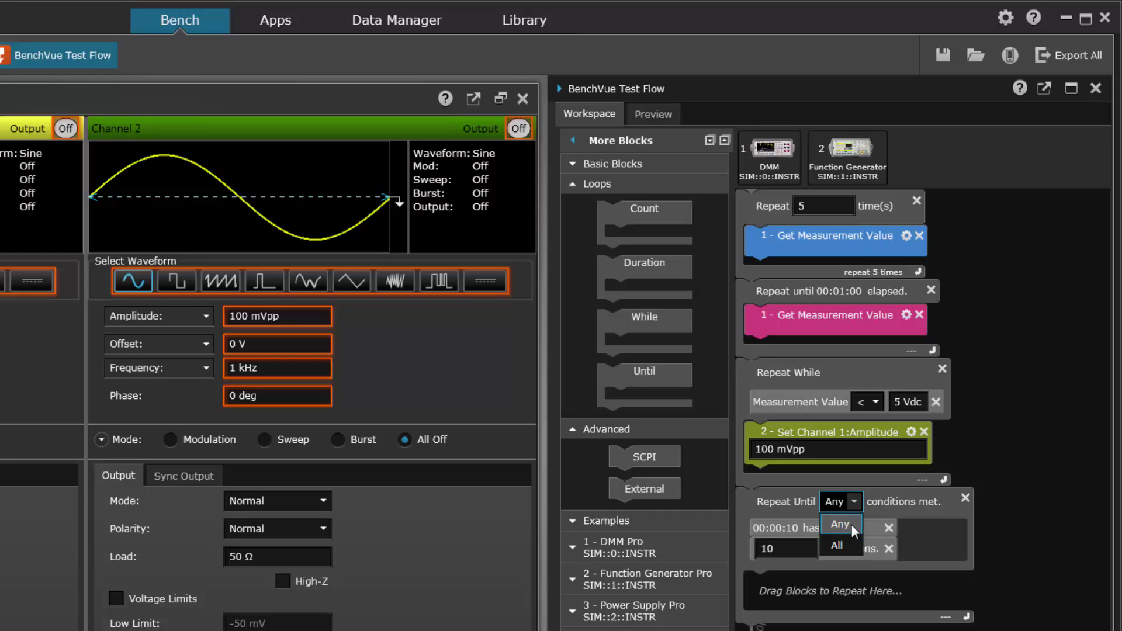
left_click(953, 516)
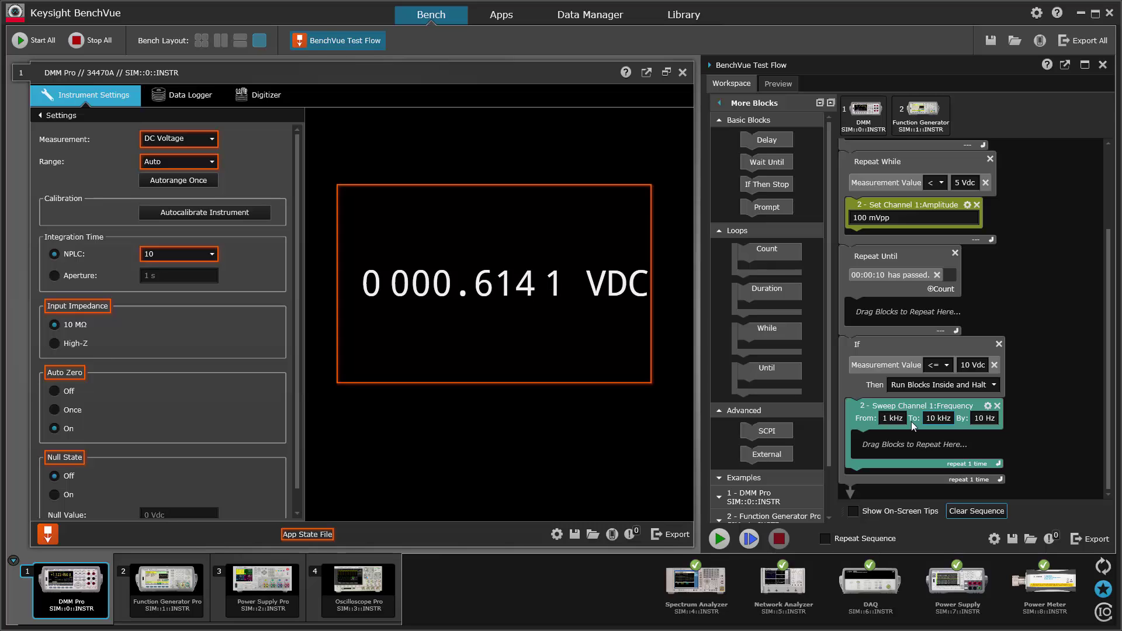
Step: Collapse the Loops and Basic Blocks groups, then place a SCPI block followed by an External Program block
left_click(724, 231)
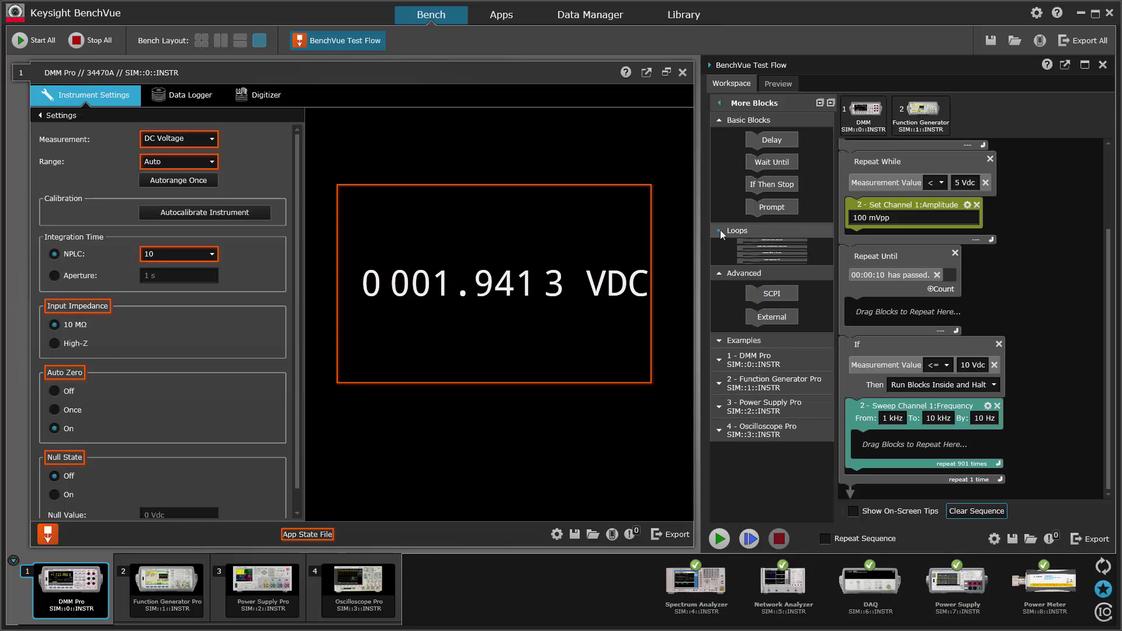
left_click(719, 121)
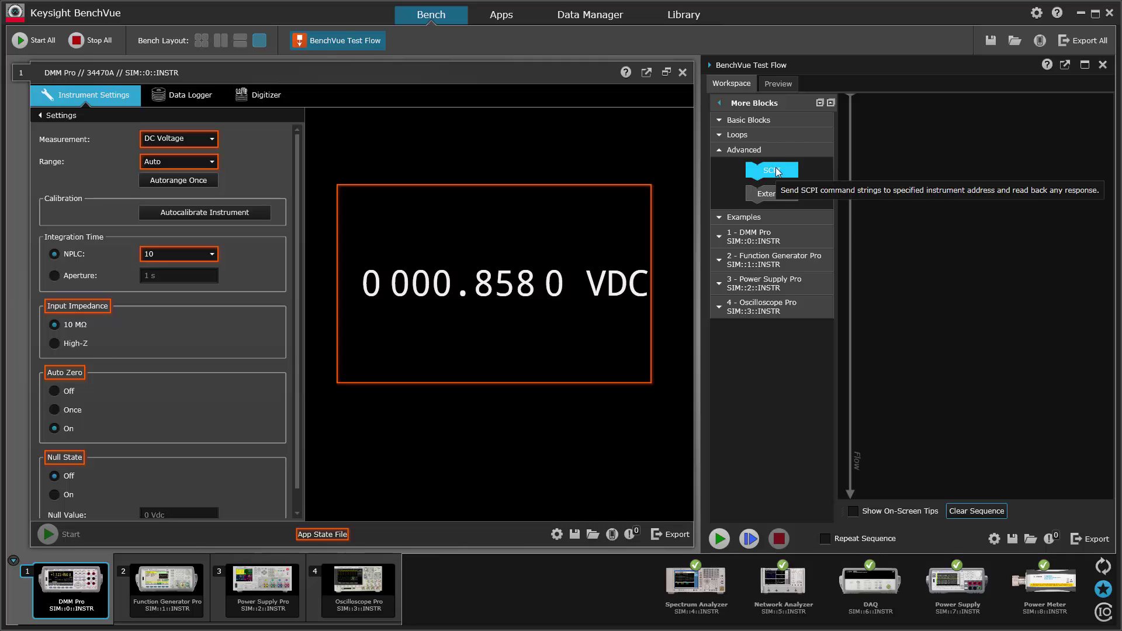
left_click_drag(777, 171, 899, 135)
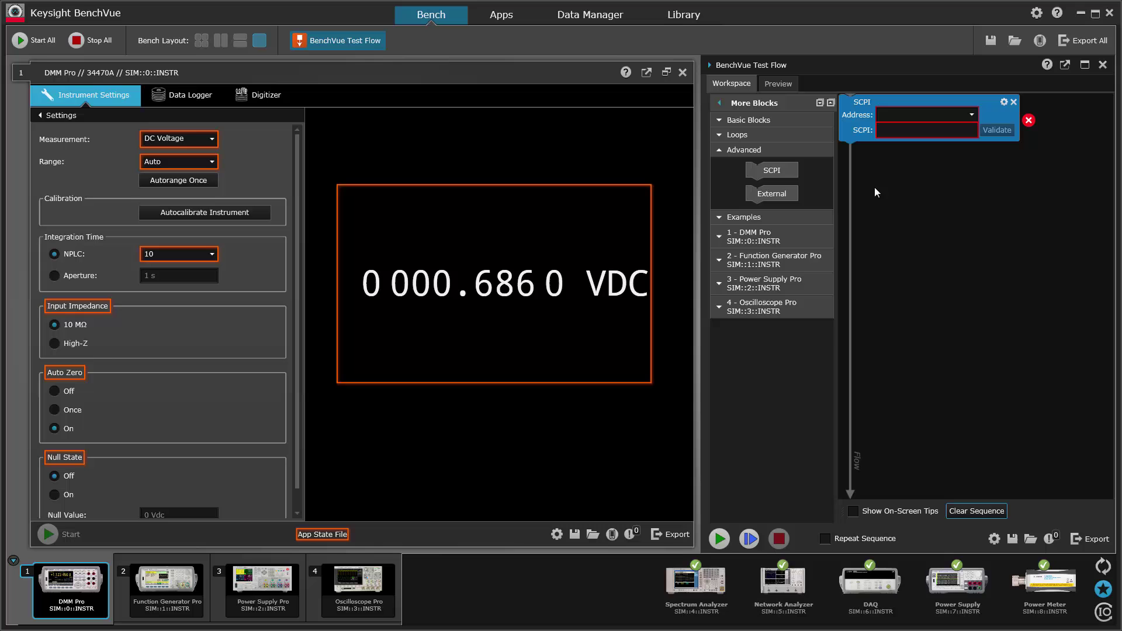
mouse_move(786, 196)
left_mouse_down()
mouse_move(916, 202)
mouse_move(882, 185)
left_mouse_up()
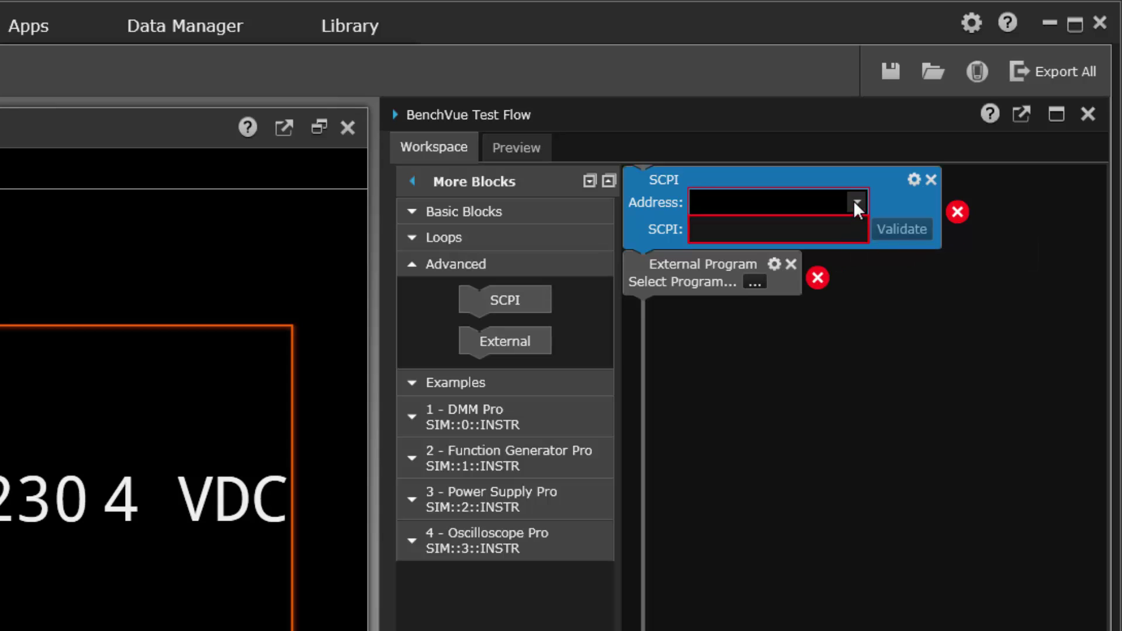
left_click(857, 204)
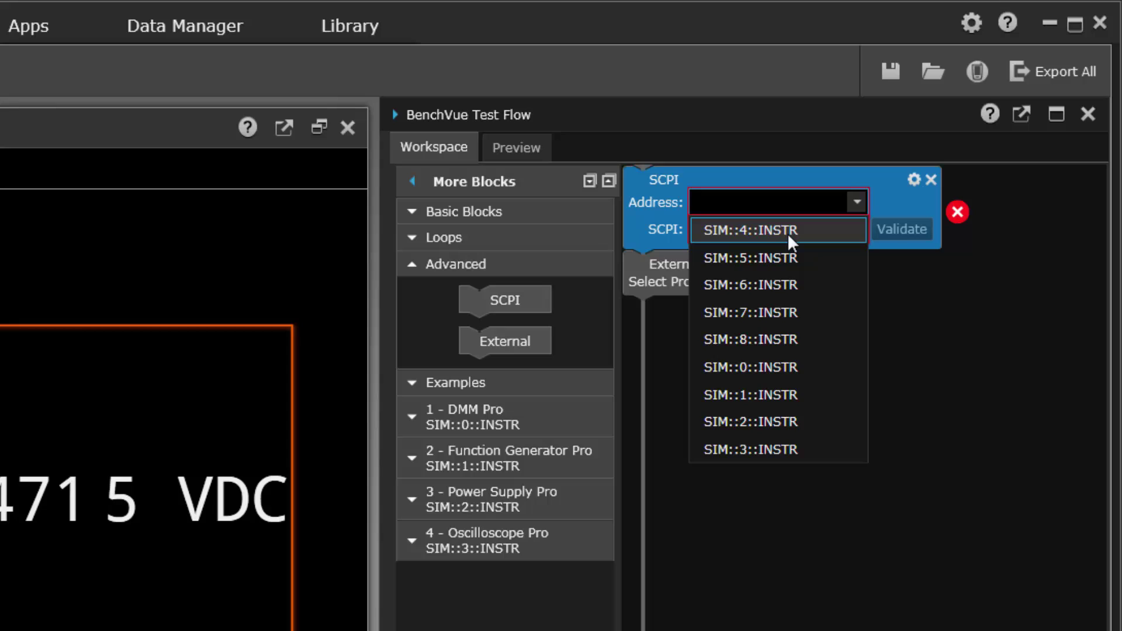
Step: Point the SCPI block at SIM::4::INSTR and enter the command *idn?
left_click(790, 230)
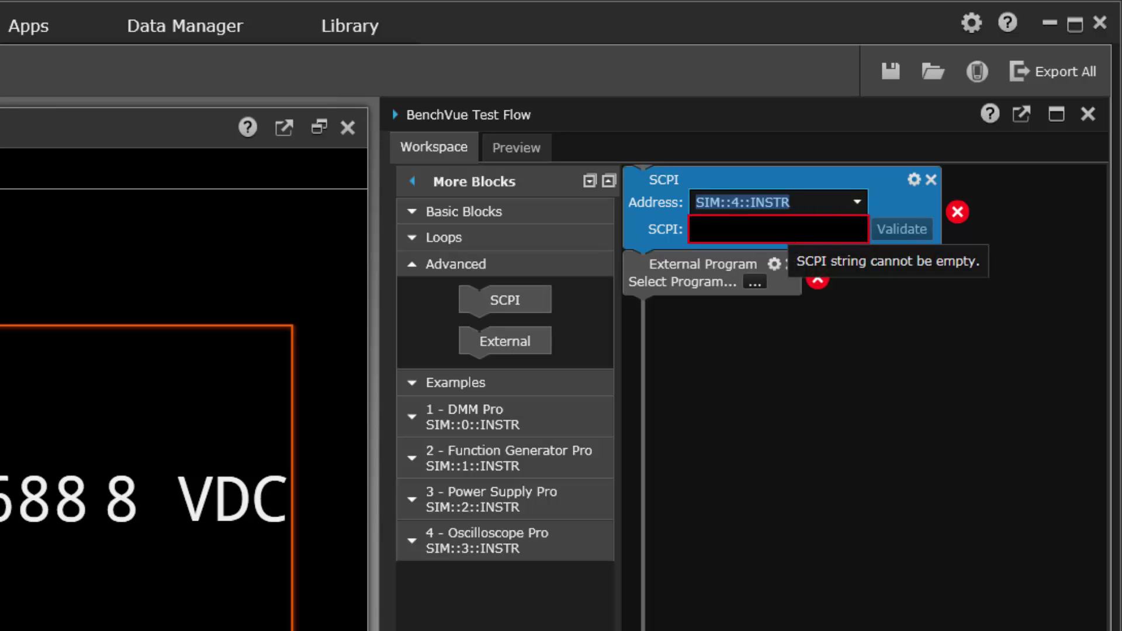
left_click(777, 229)
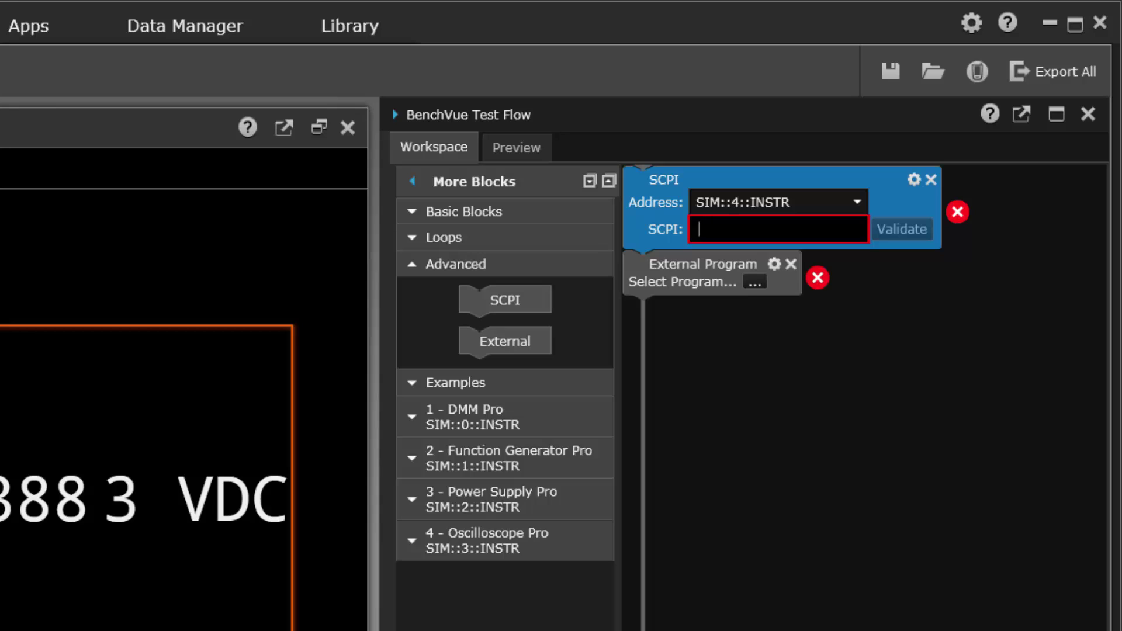
type("*")
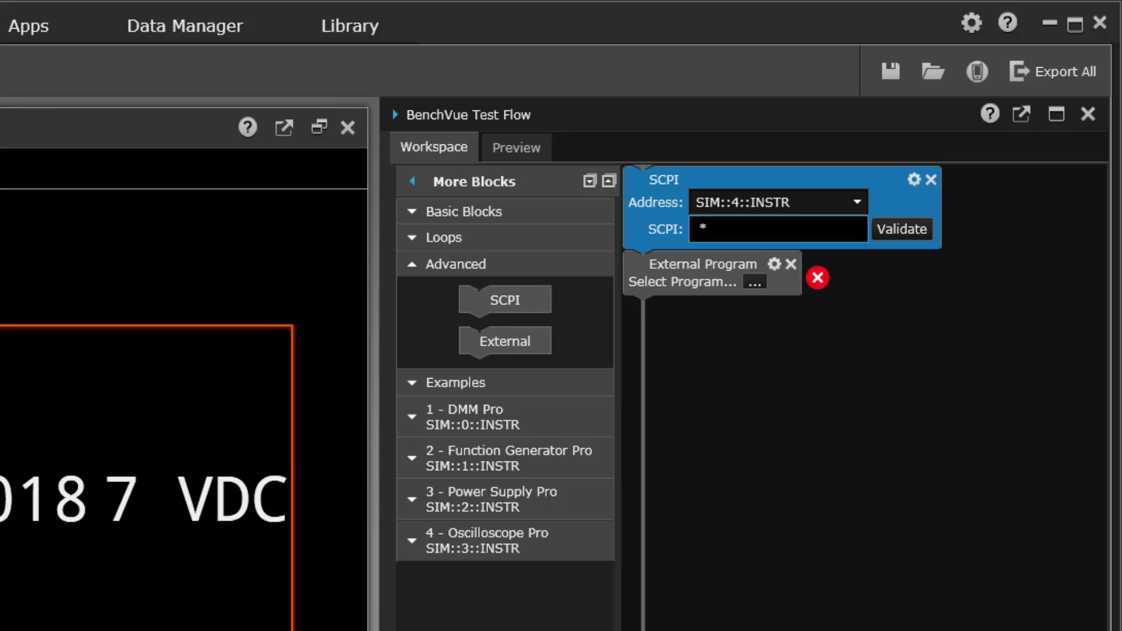
type("tst")
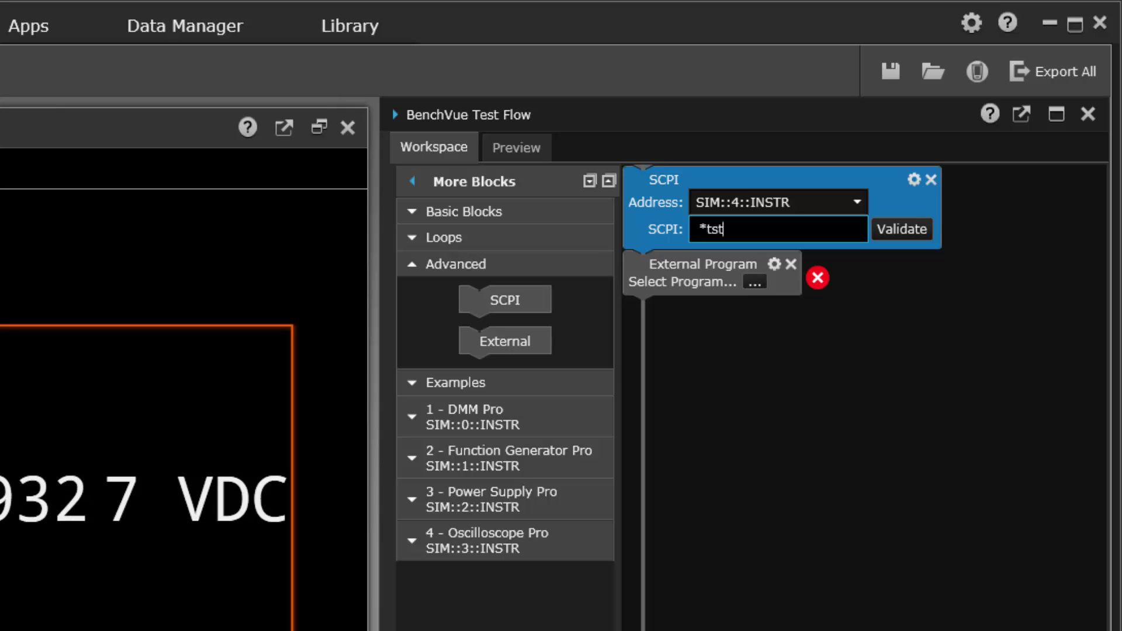
key("BackSpace")
key("BackSpace")
key("BackSpace")
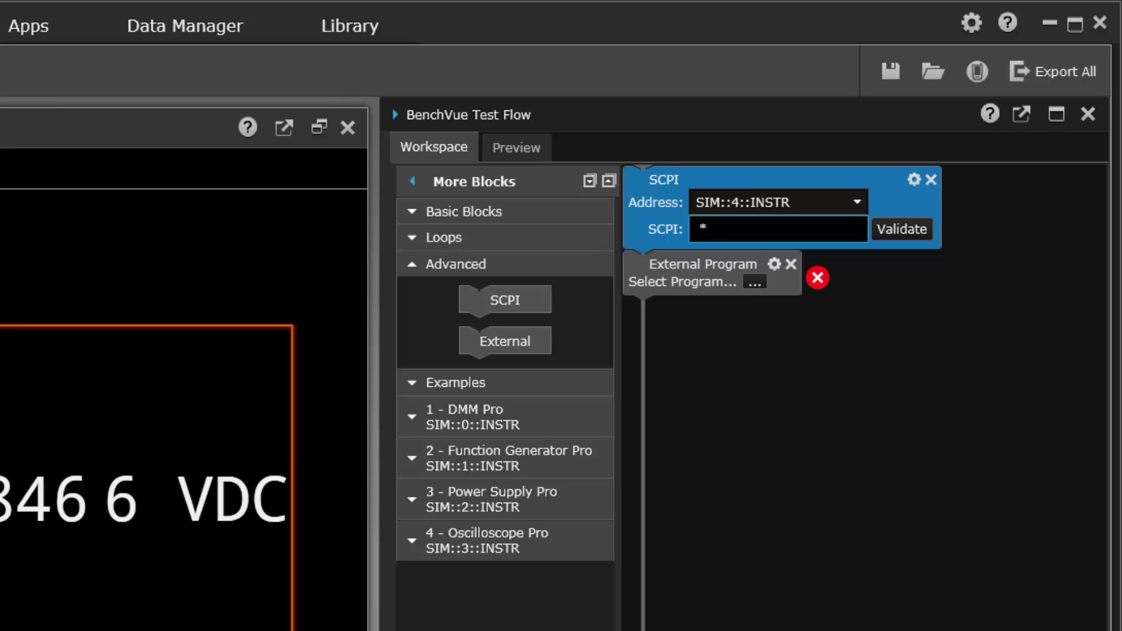
type("idn")
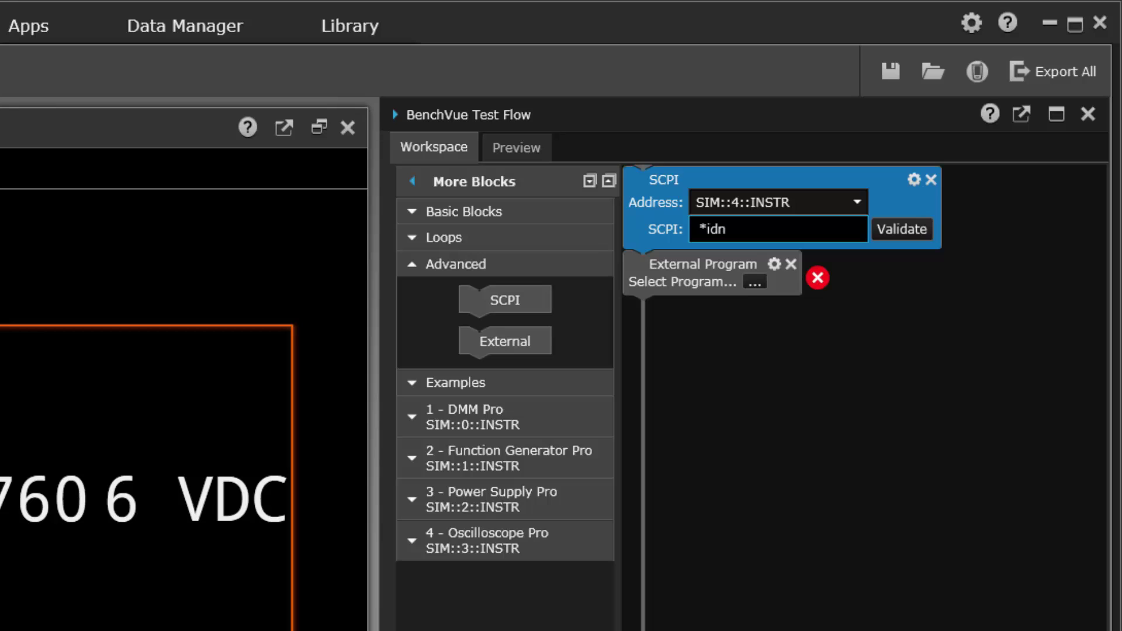
type("?")
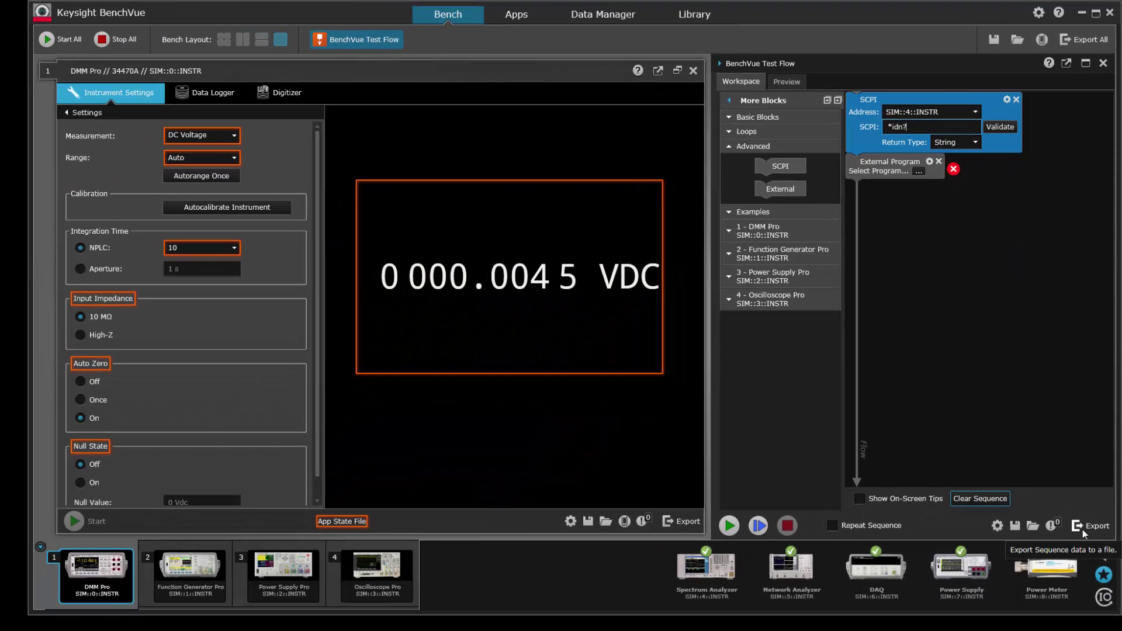
Step: Set the External Program block to run screenshot.exe
left_click(920, 170)
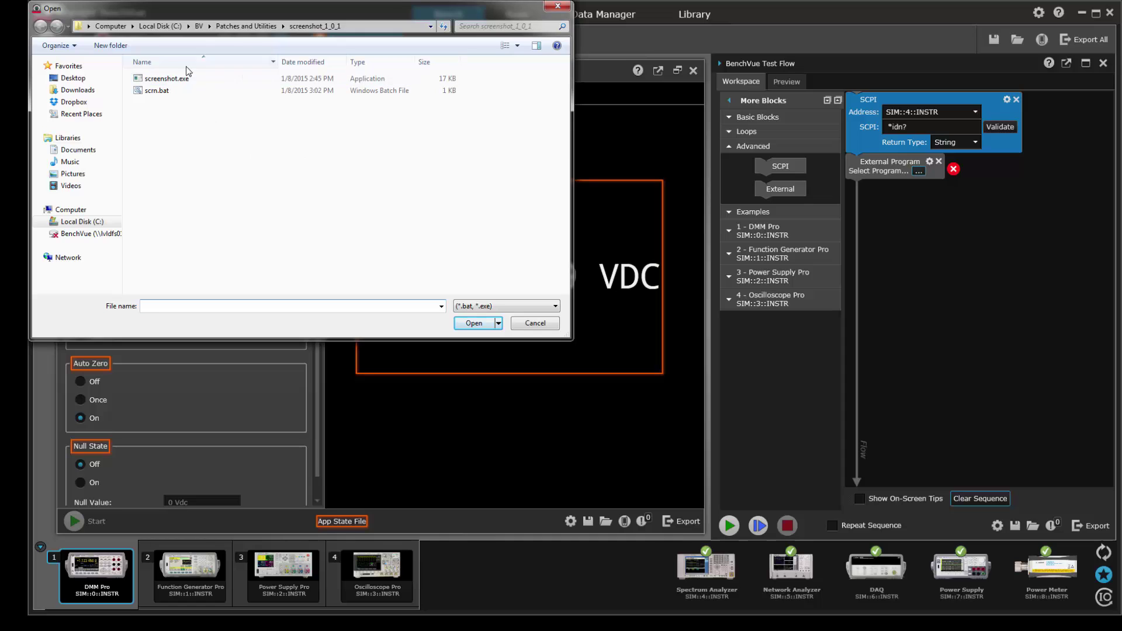
double_click(176, 83)
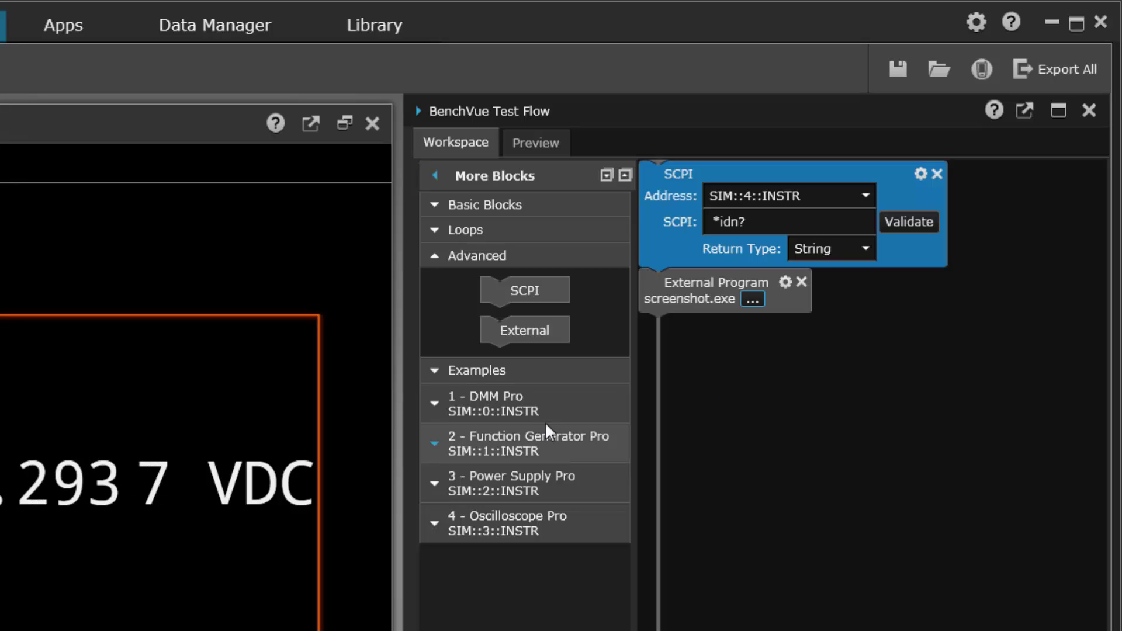
Step: Expand and re-collapse the Examples group, then collapse the Advanced blocks group
left_click(436, 385)
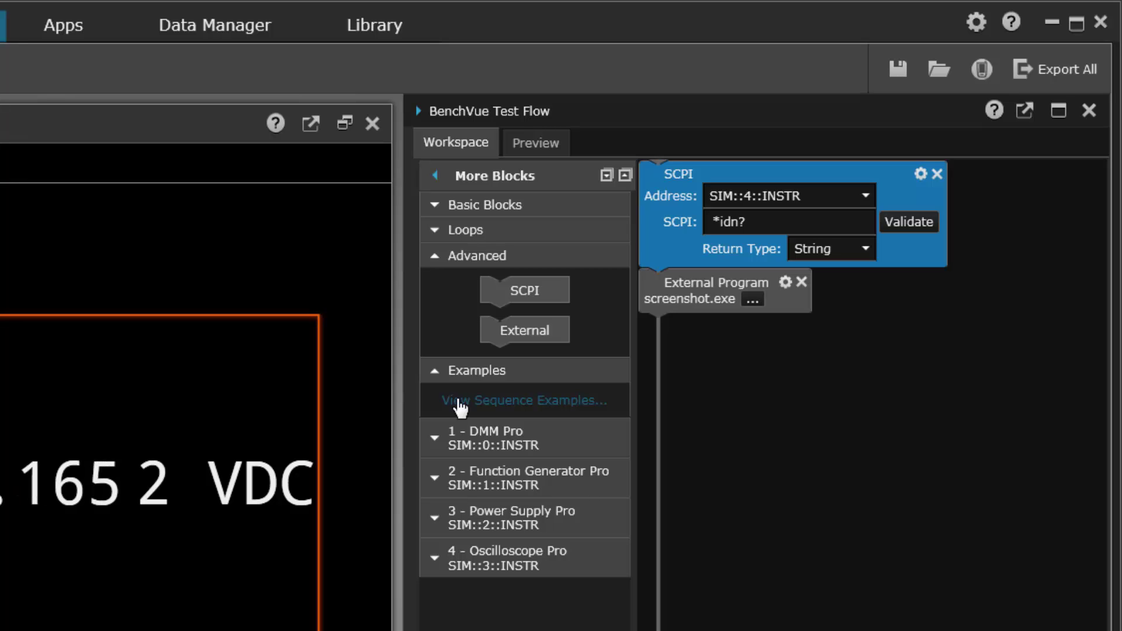
left_click(433, 373)
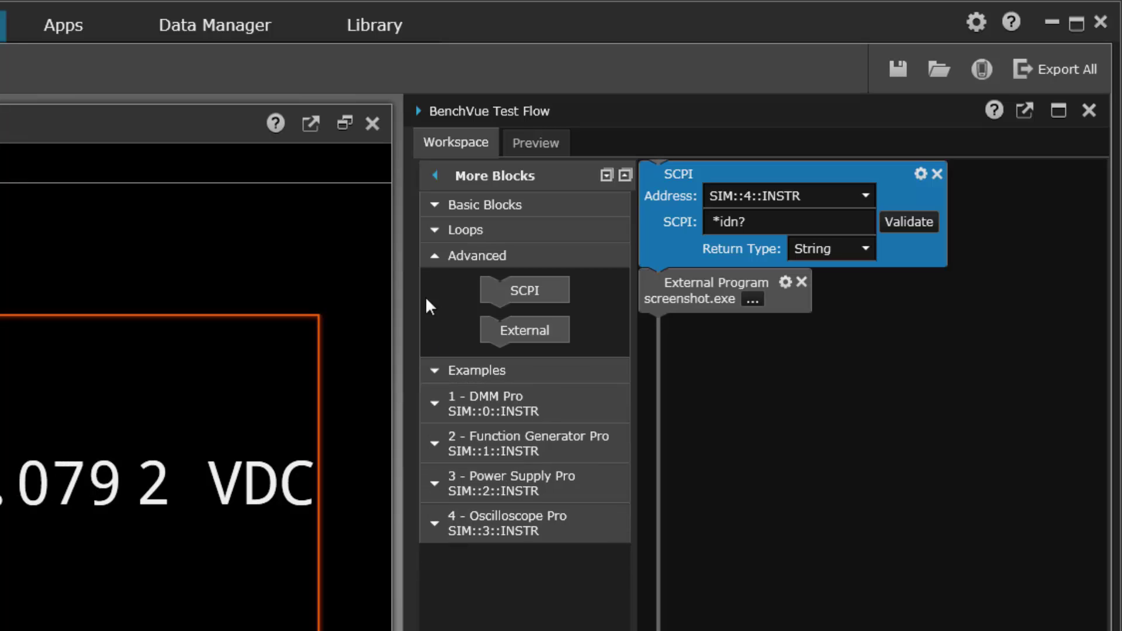
left_click(441, 259)
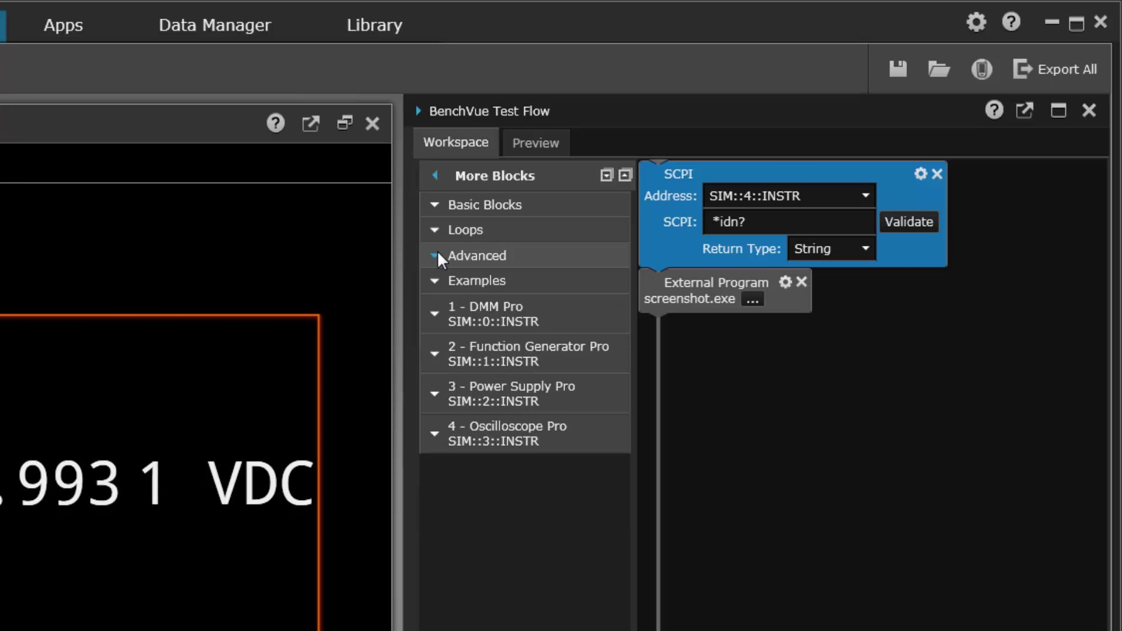